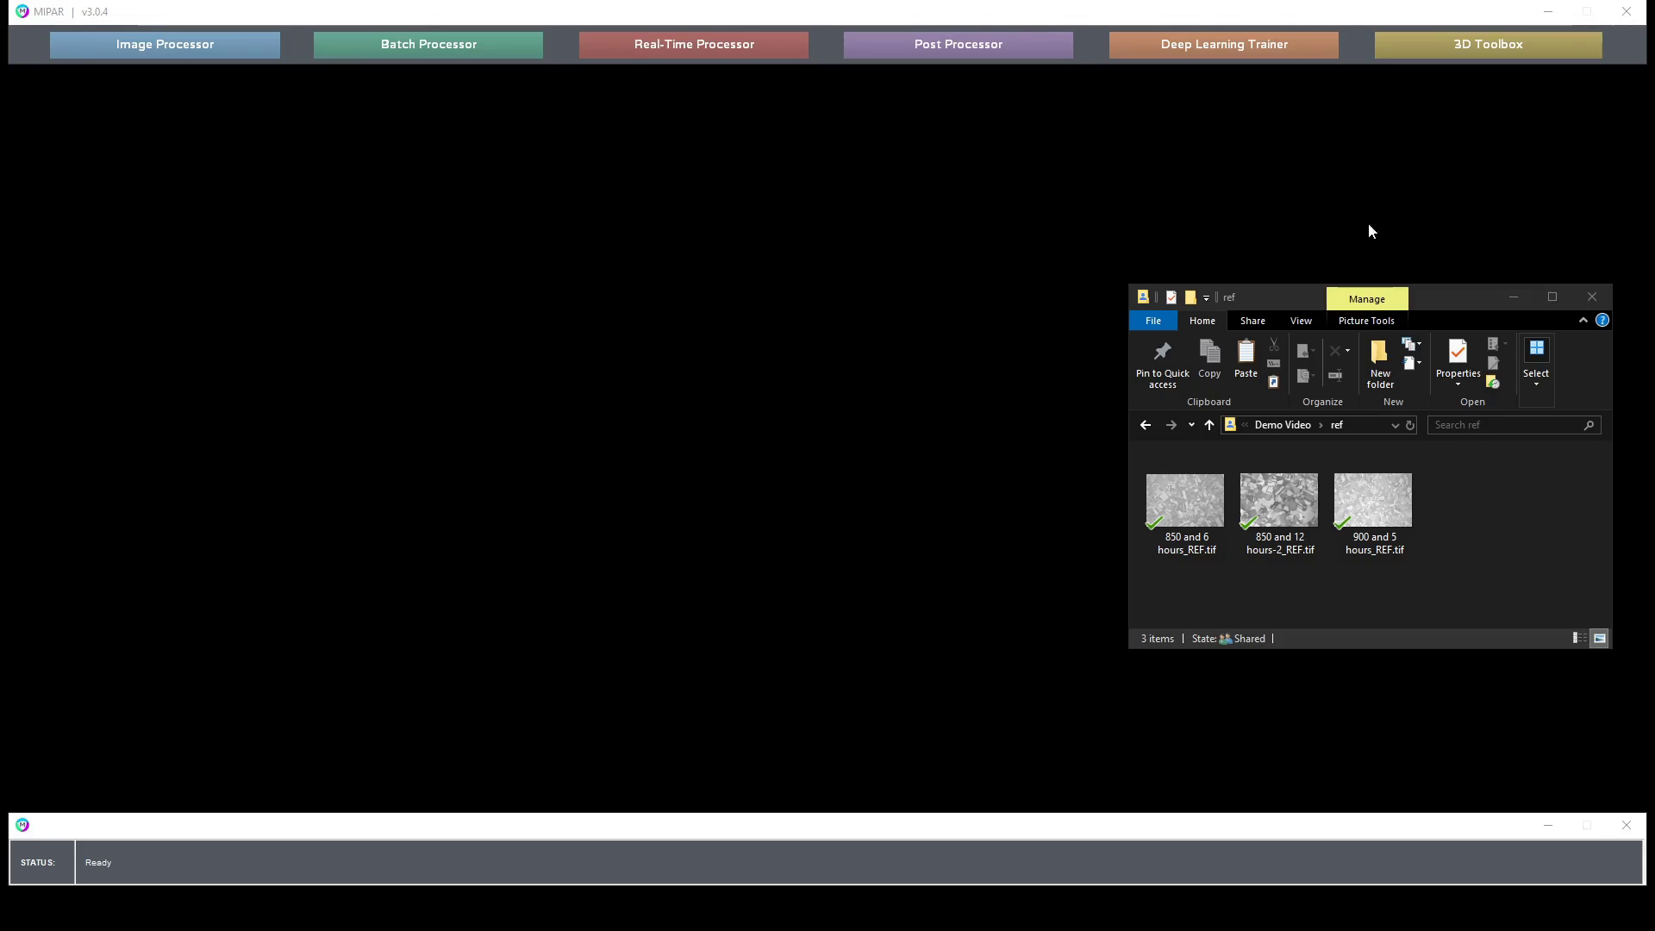
Load the three REF micrographs into the Deep Learning Trainer and zoom into the first image.
left_click(1310, 40)
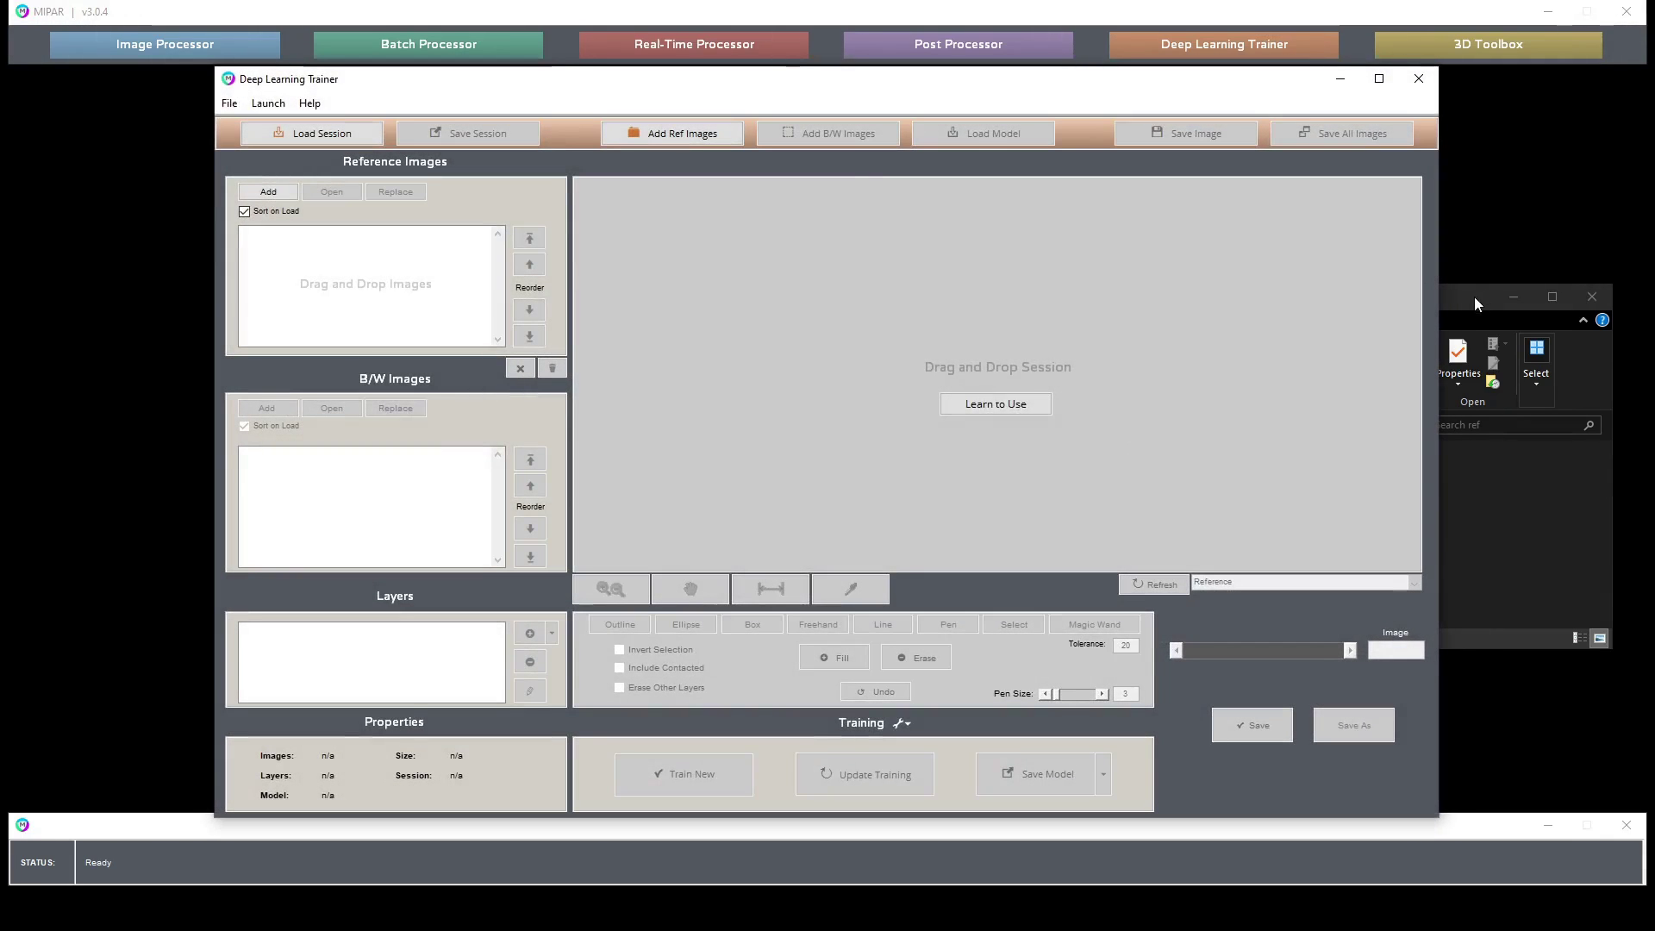
left_click(1469, 298)
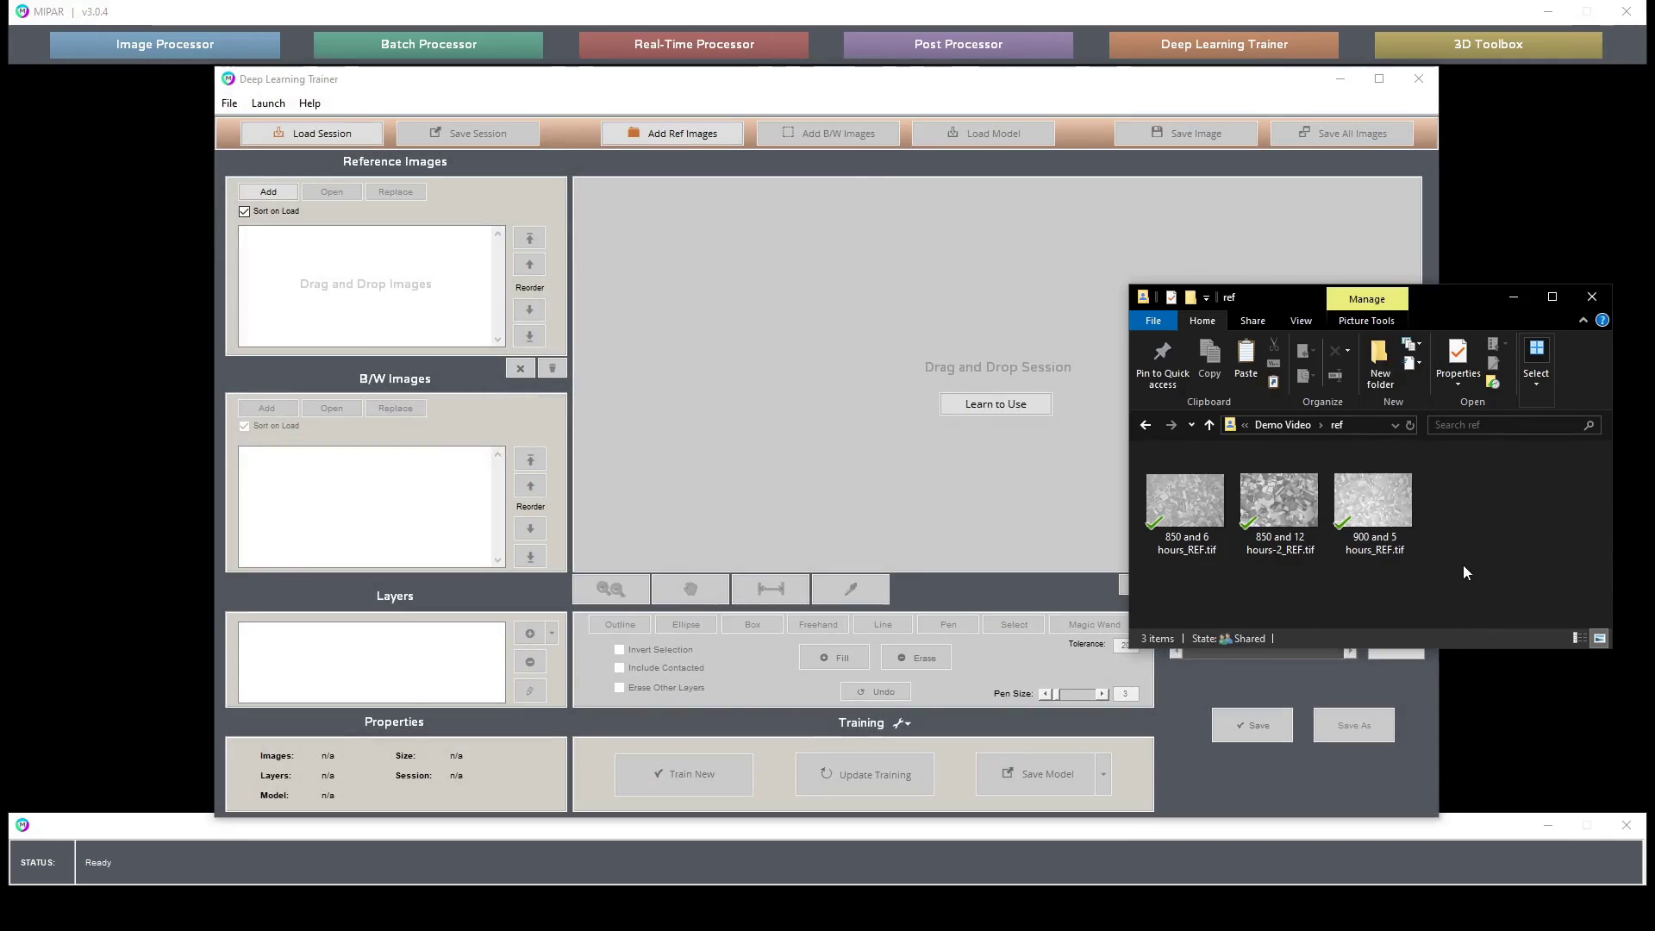
left_click_drag(1463, 566, 333, 260)
left_click(618, 593)
left_click_drag(870, 358, 1093, 489)
scroll(1093, 455, "down", 1)
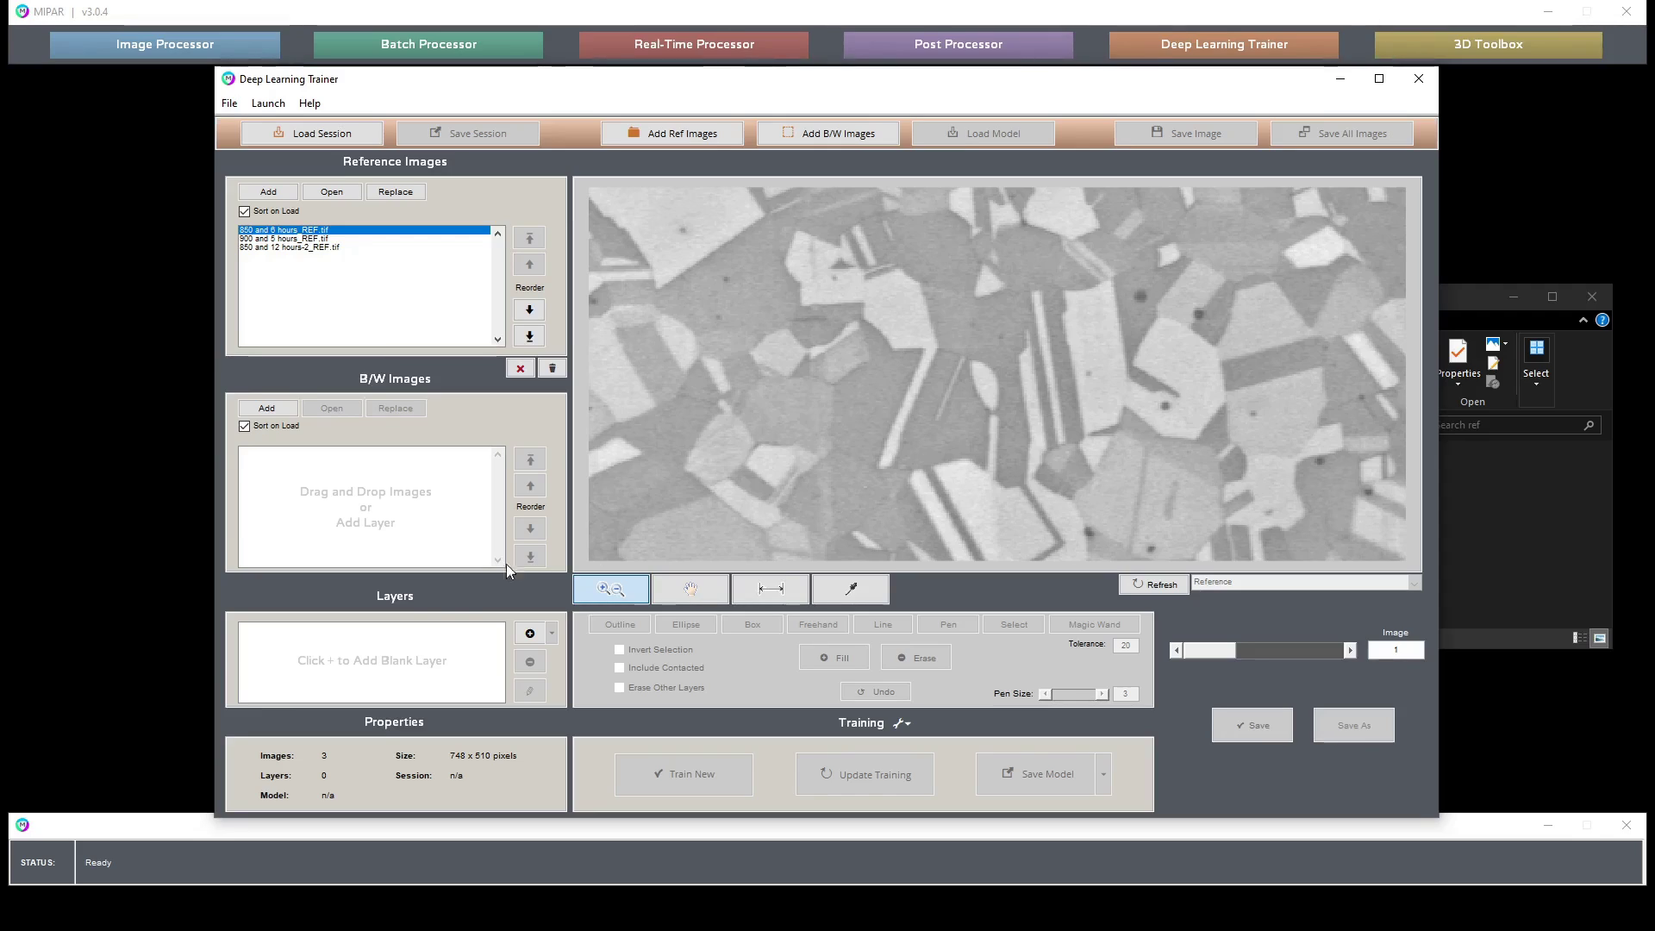
Add a new layer named Boundaries.
left_click(529, 634)
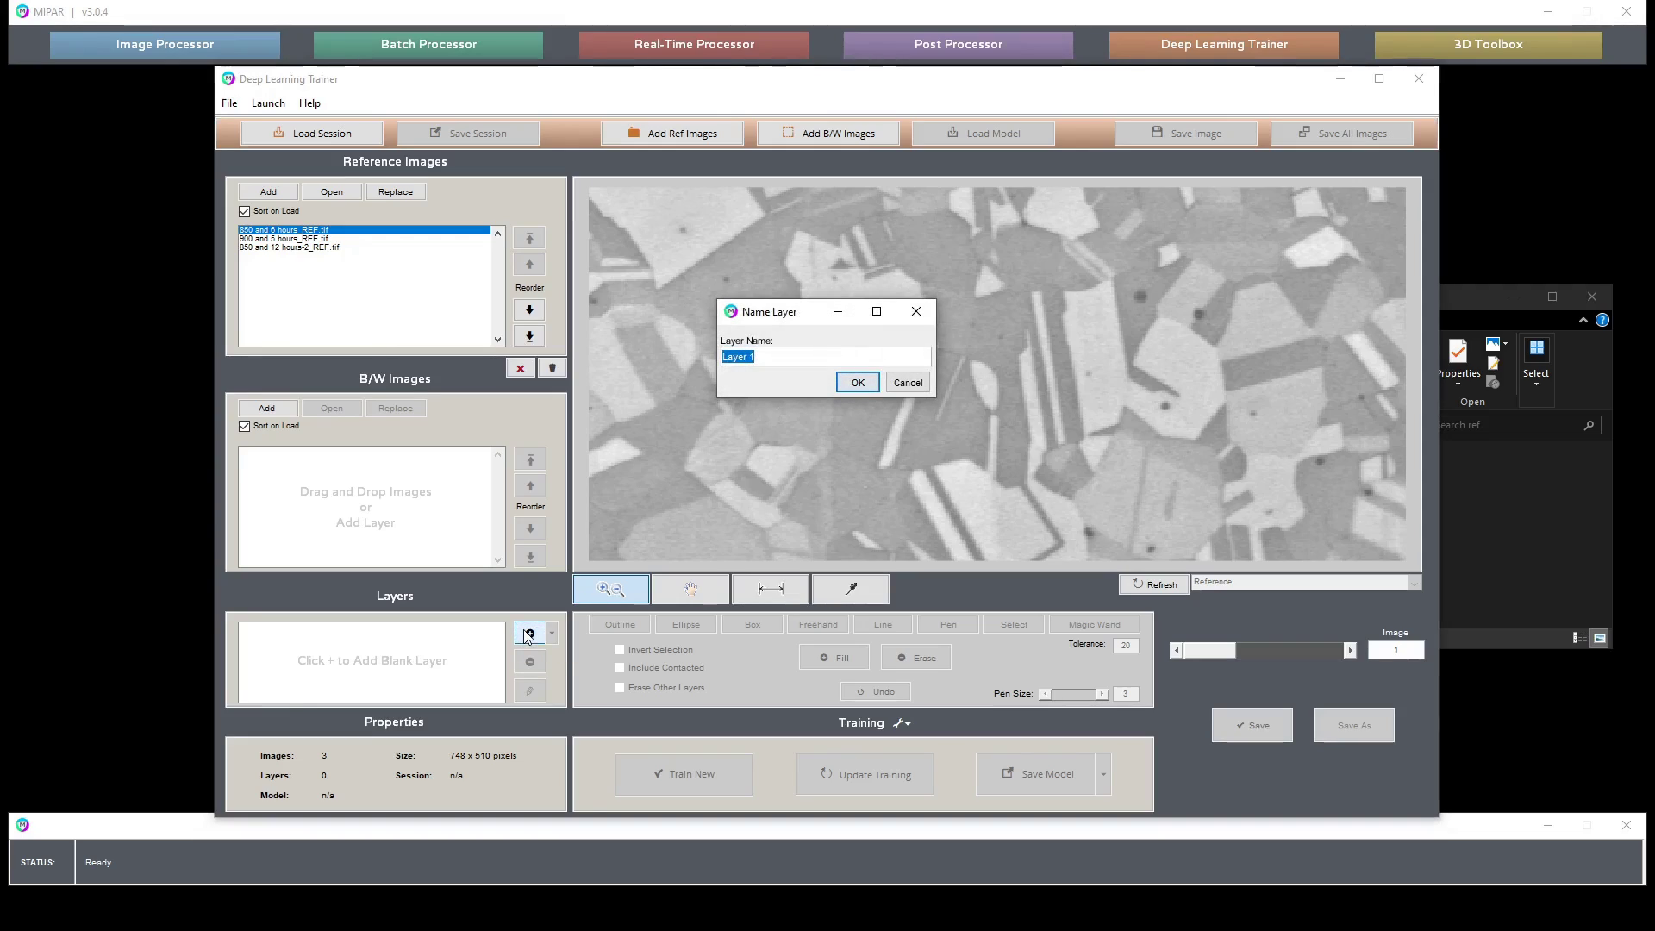
type("Boundaries")
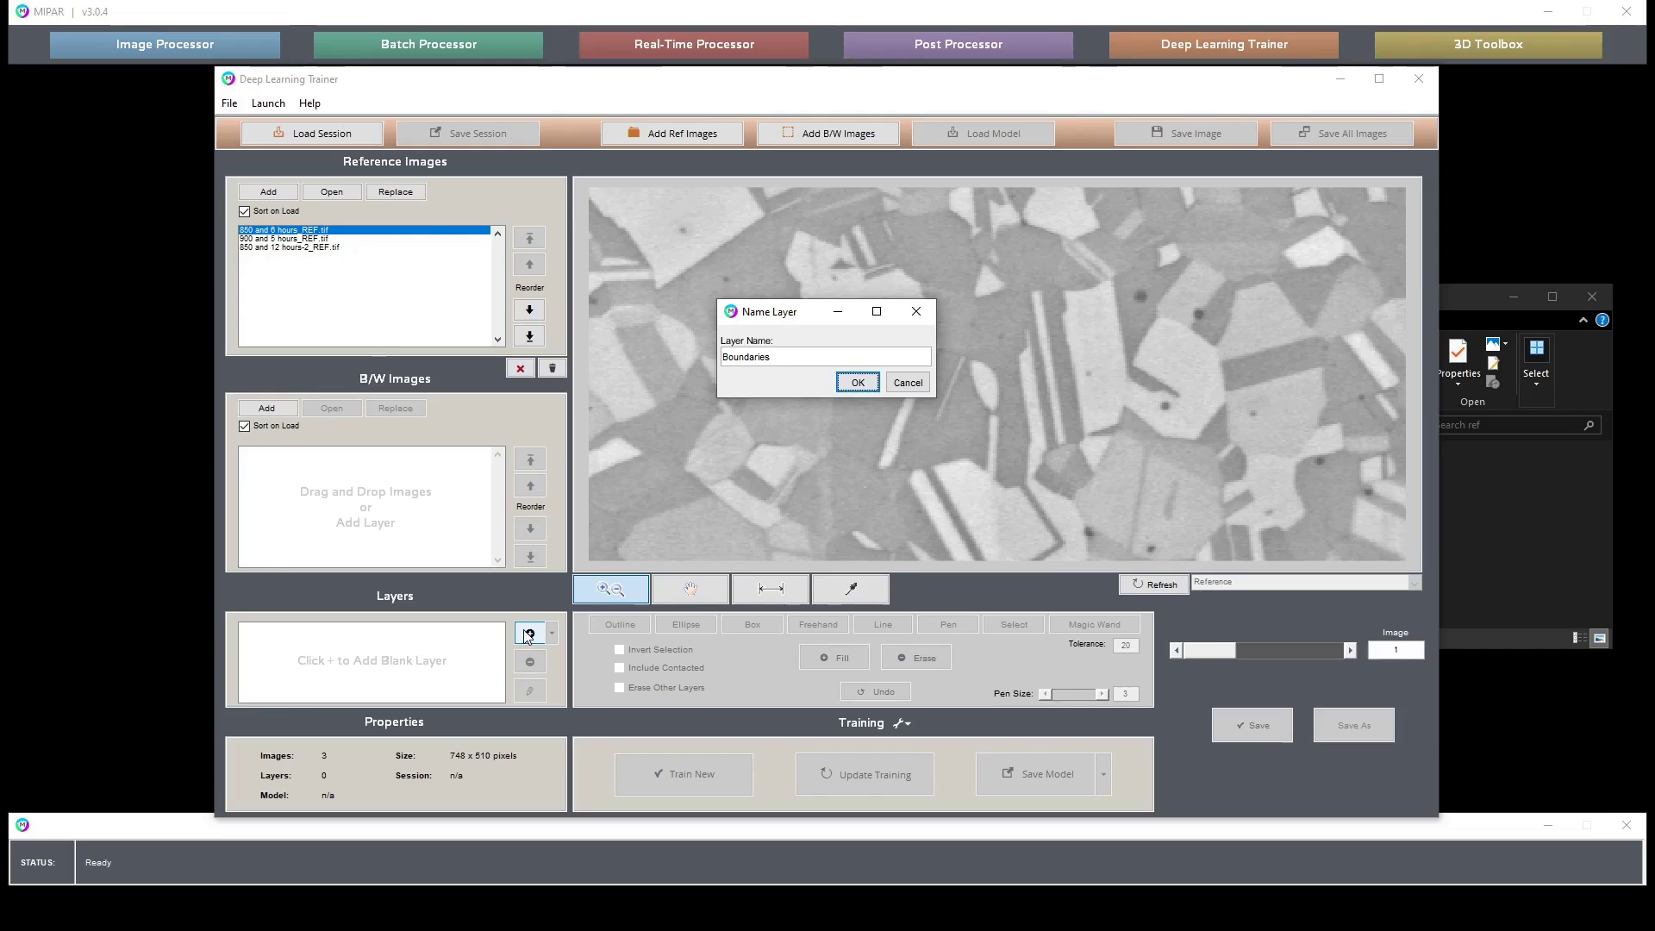
key("Return")
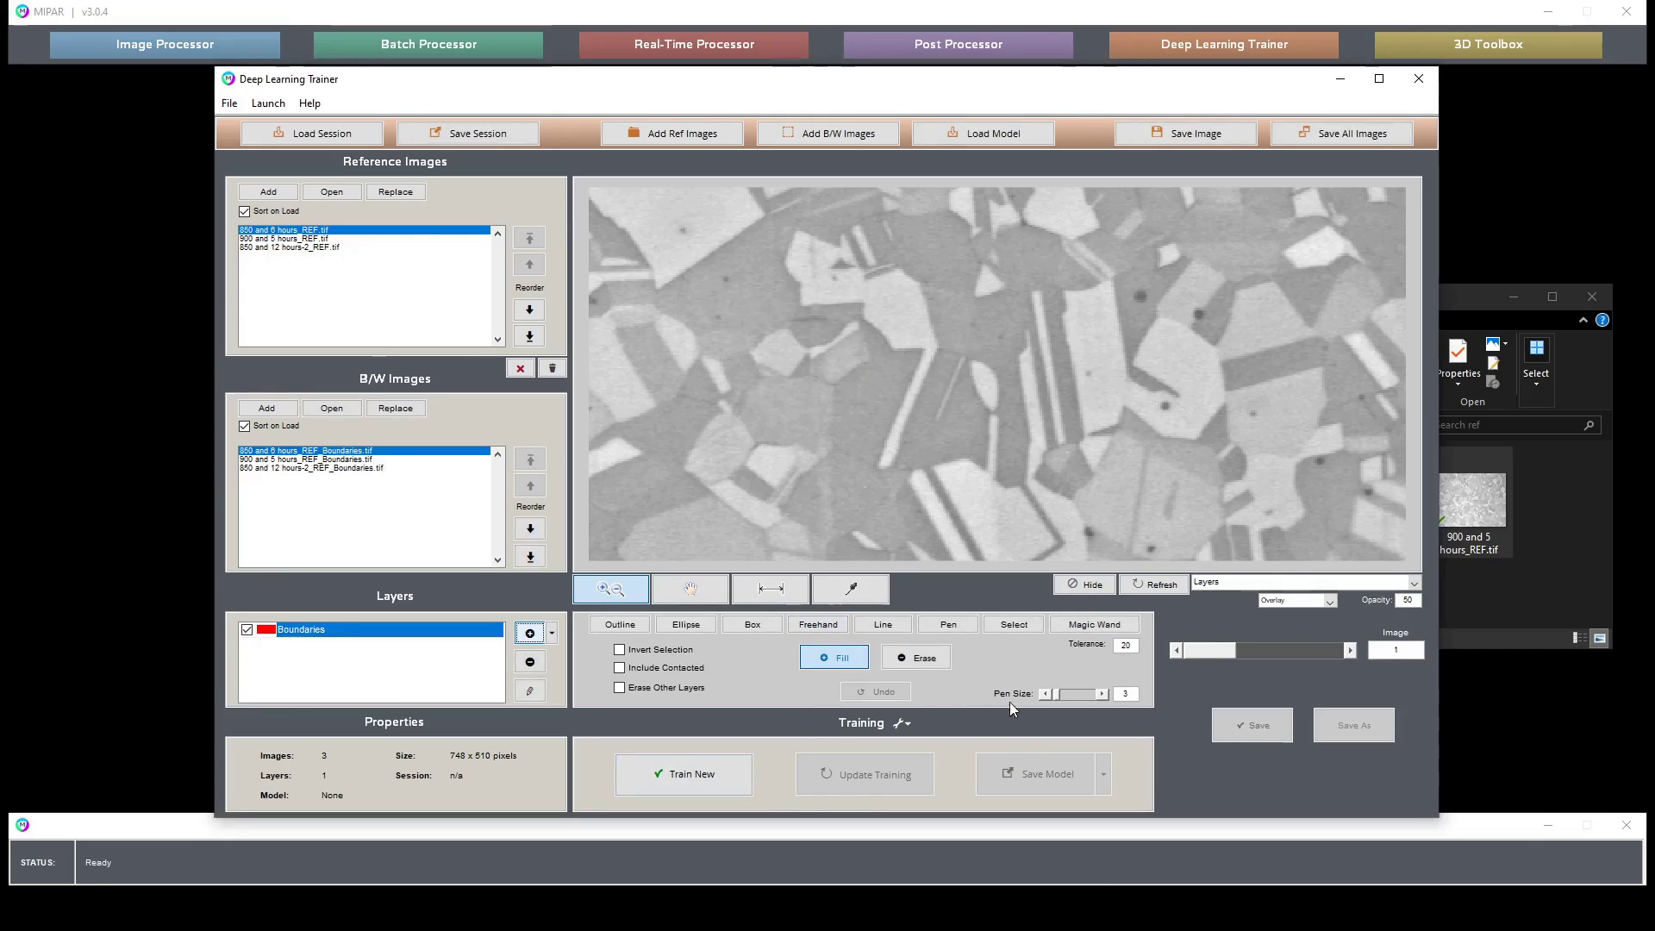
Trace two central grain outlines with a size-2 pen, save the edits, and zoom back out.
left_click(1044, 694)
left_click(955, 629)
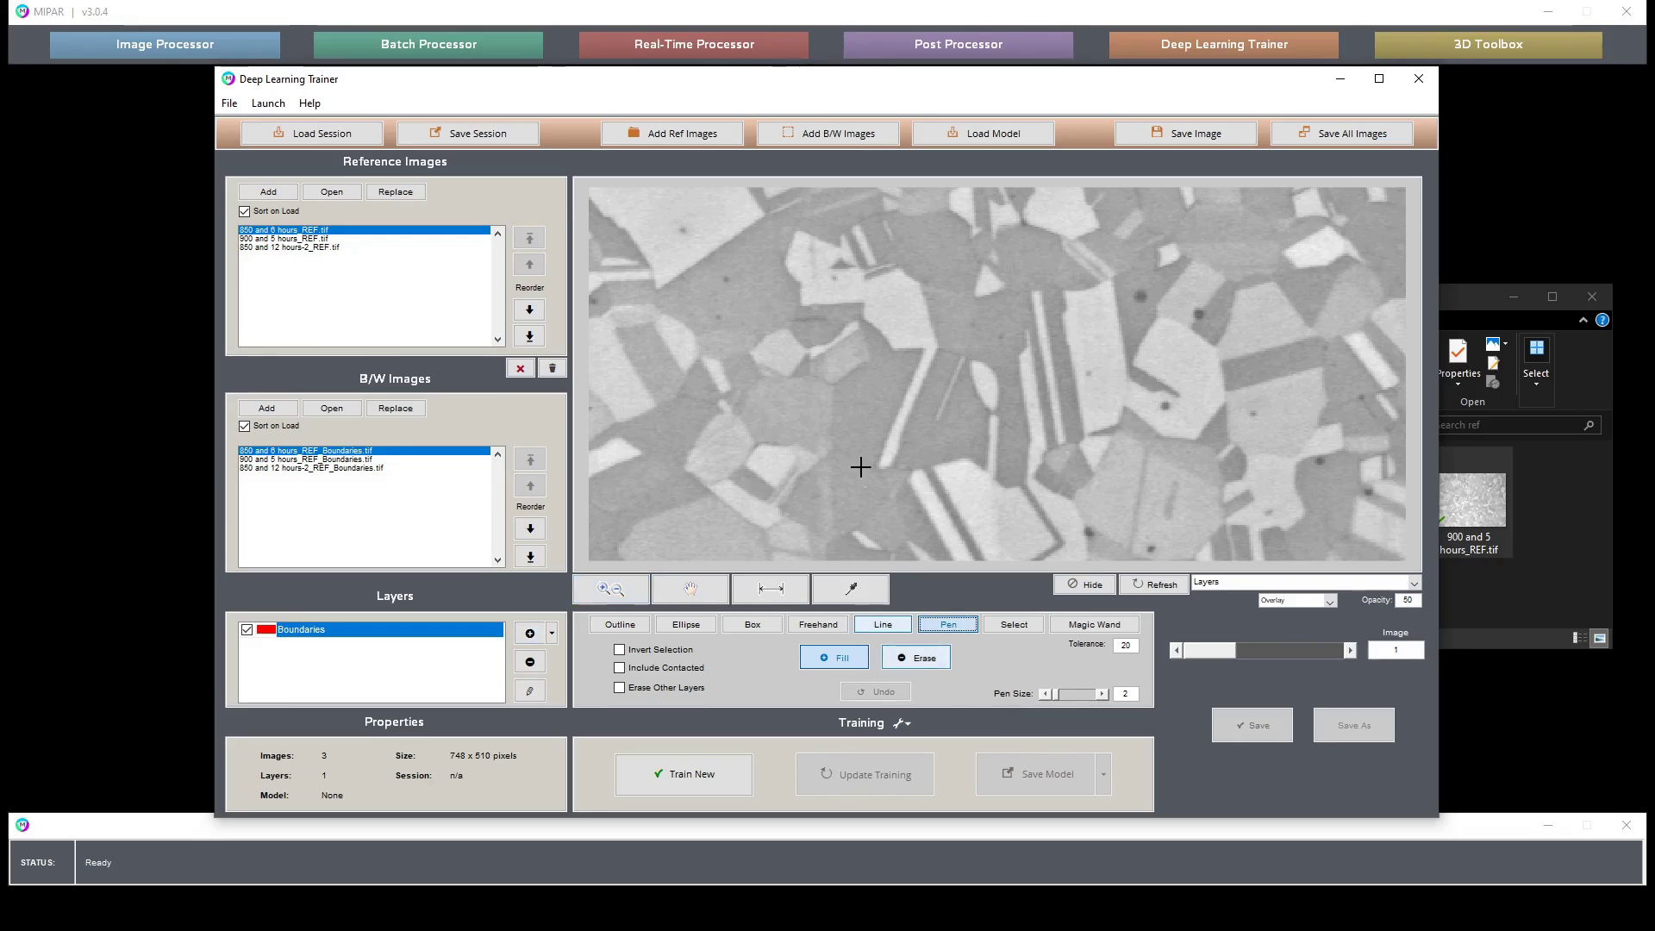
mouse_move(835, 382)
left_mouse_down()
mouse_move(861, 370)
mouse_move(871, 469)
mouse_move(1005, 428)
mouse_move(974, 457)
left_mouse_up()
left_click_drag(1065, 320, 1062, 442)
left_click(1245, 722)
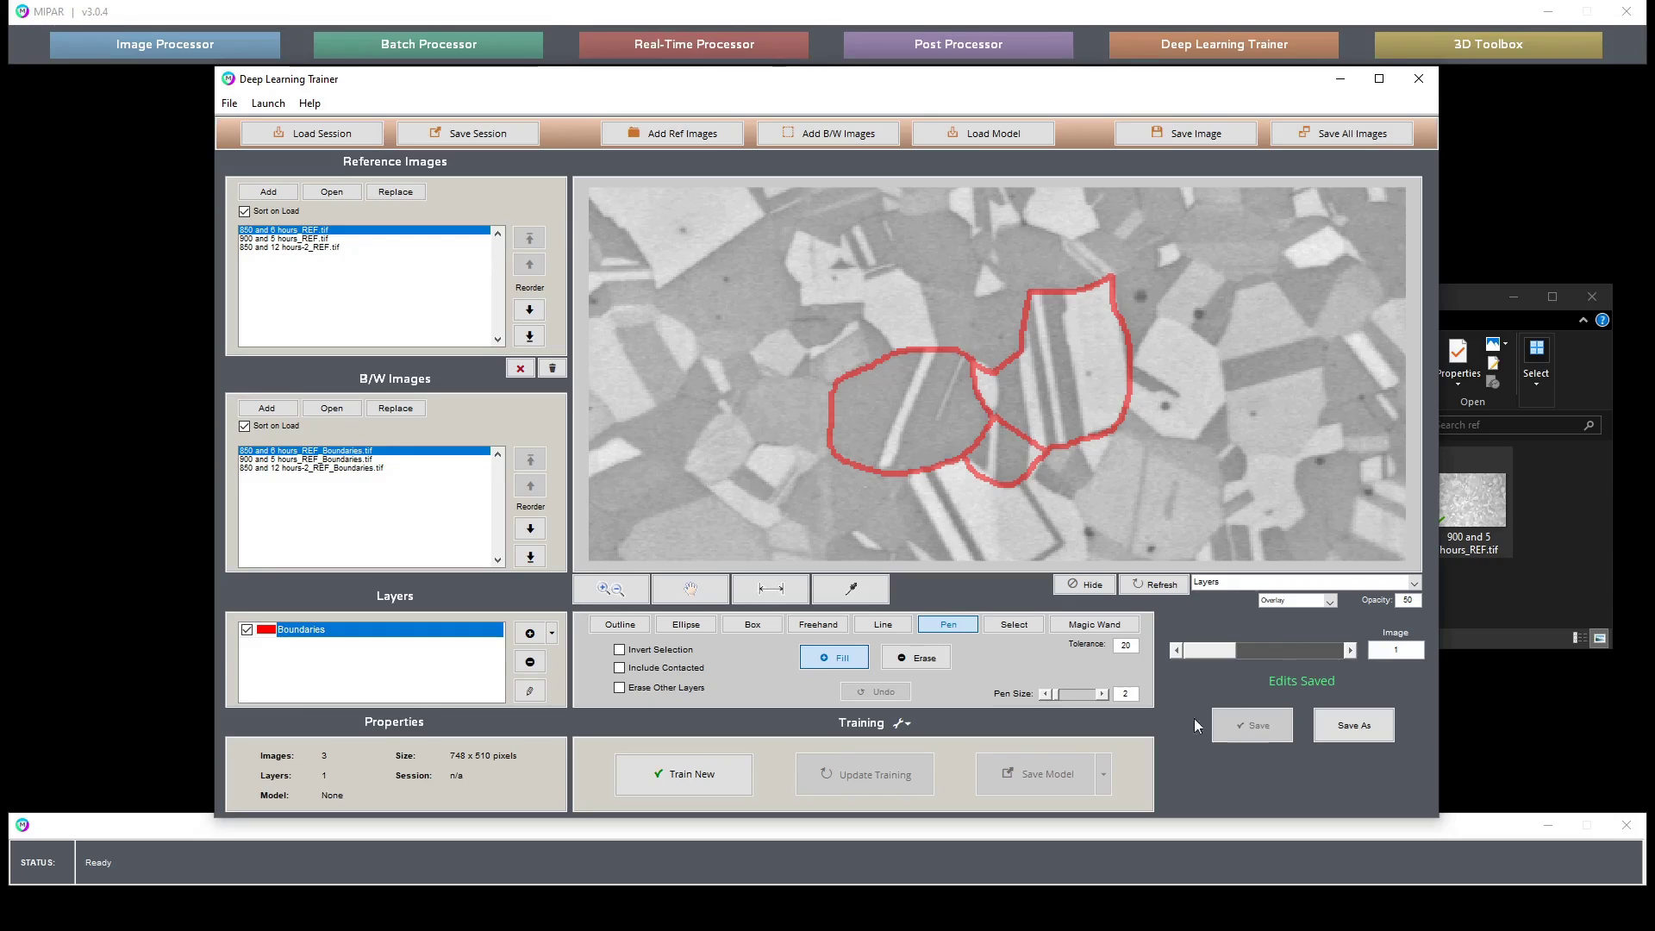
left_click(611, 589)
double_click(758, 394)
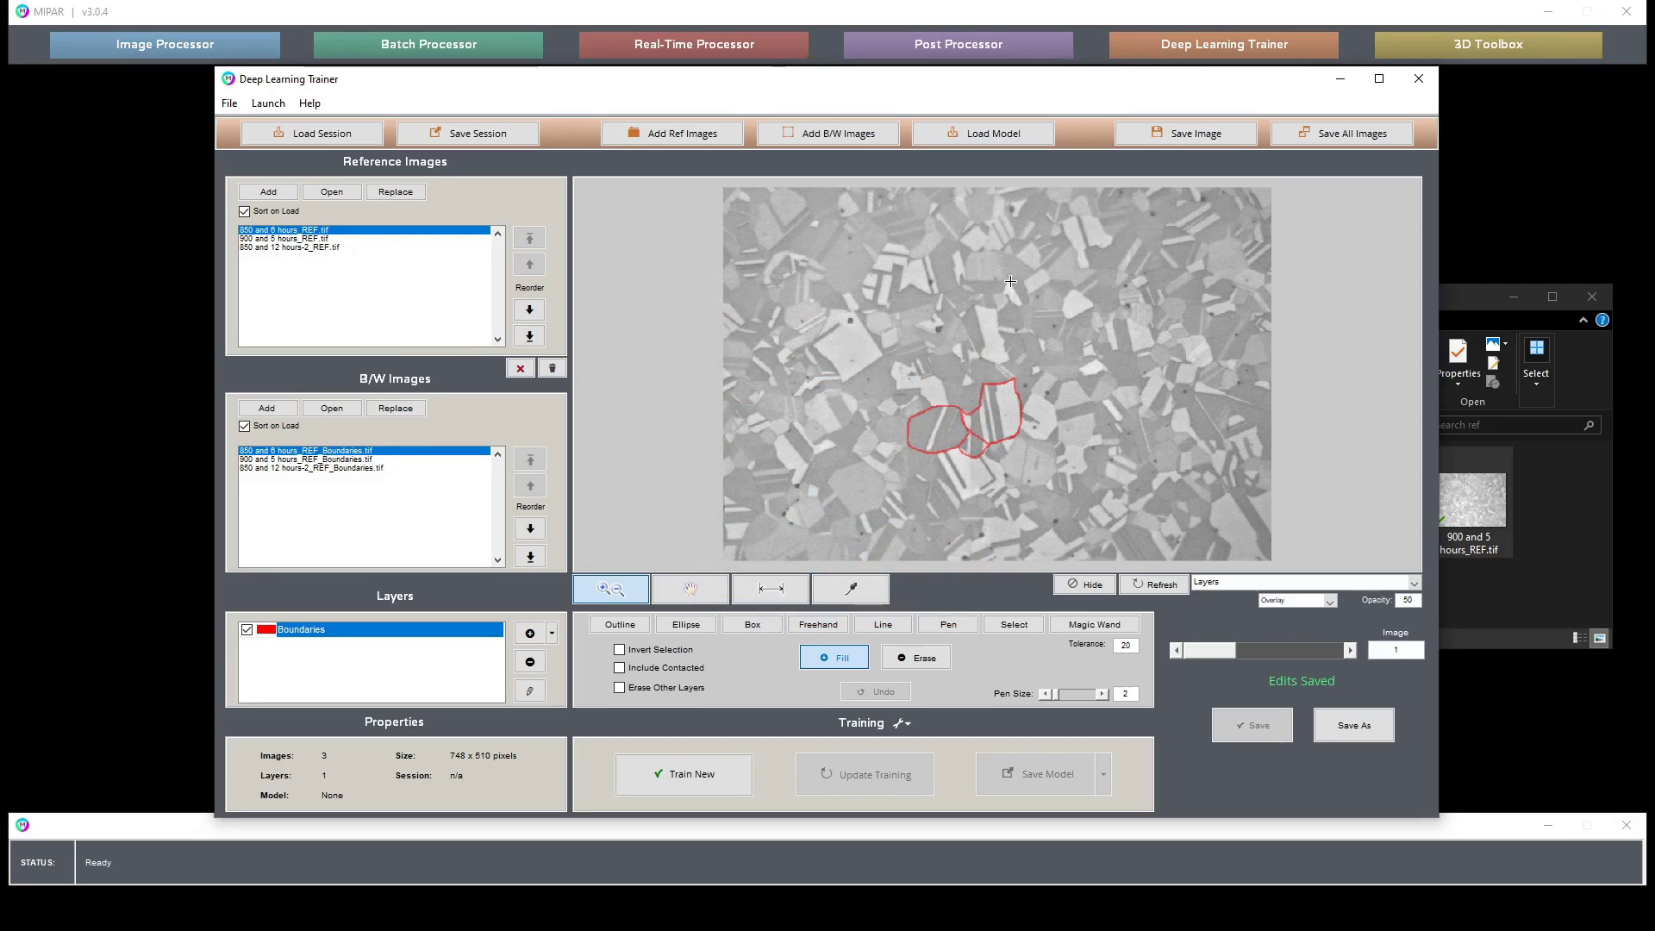
Discard the unsaved session and load Session.ssn from the Demo Video folder.
left_click(312, 135)
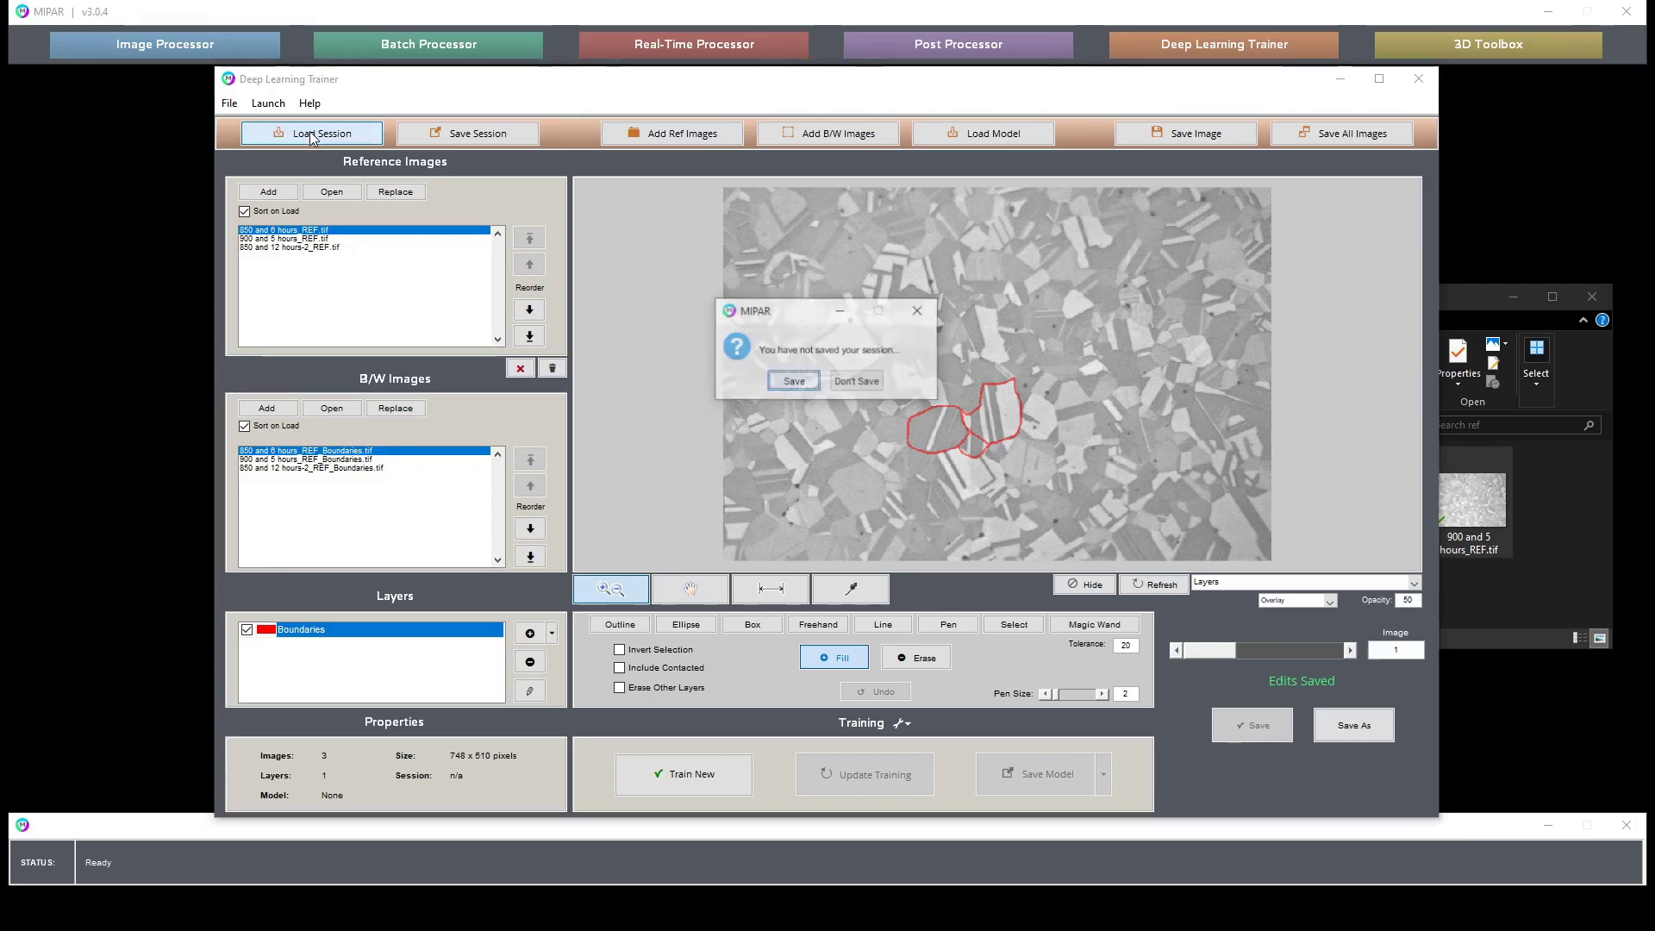
left_click(864, 387)
left_click(669, 136)
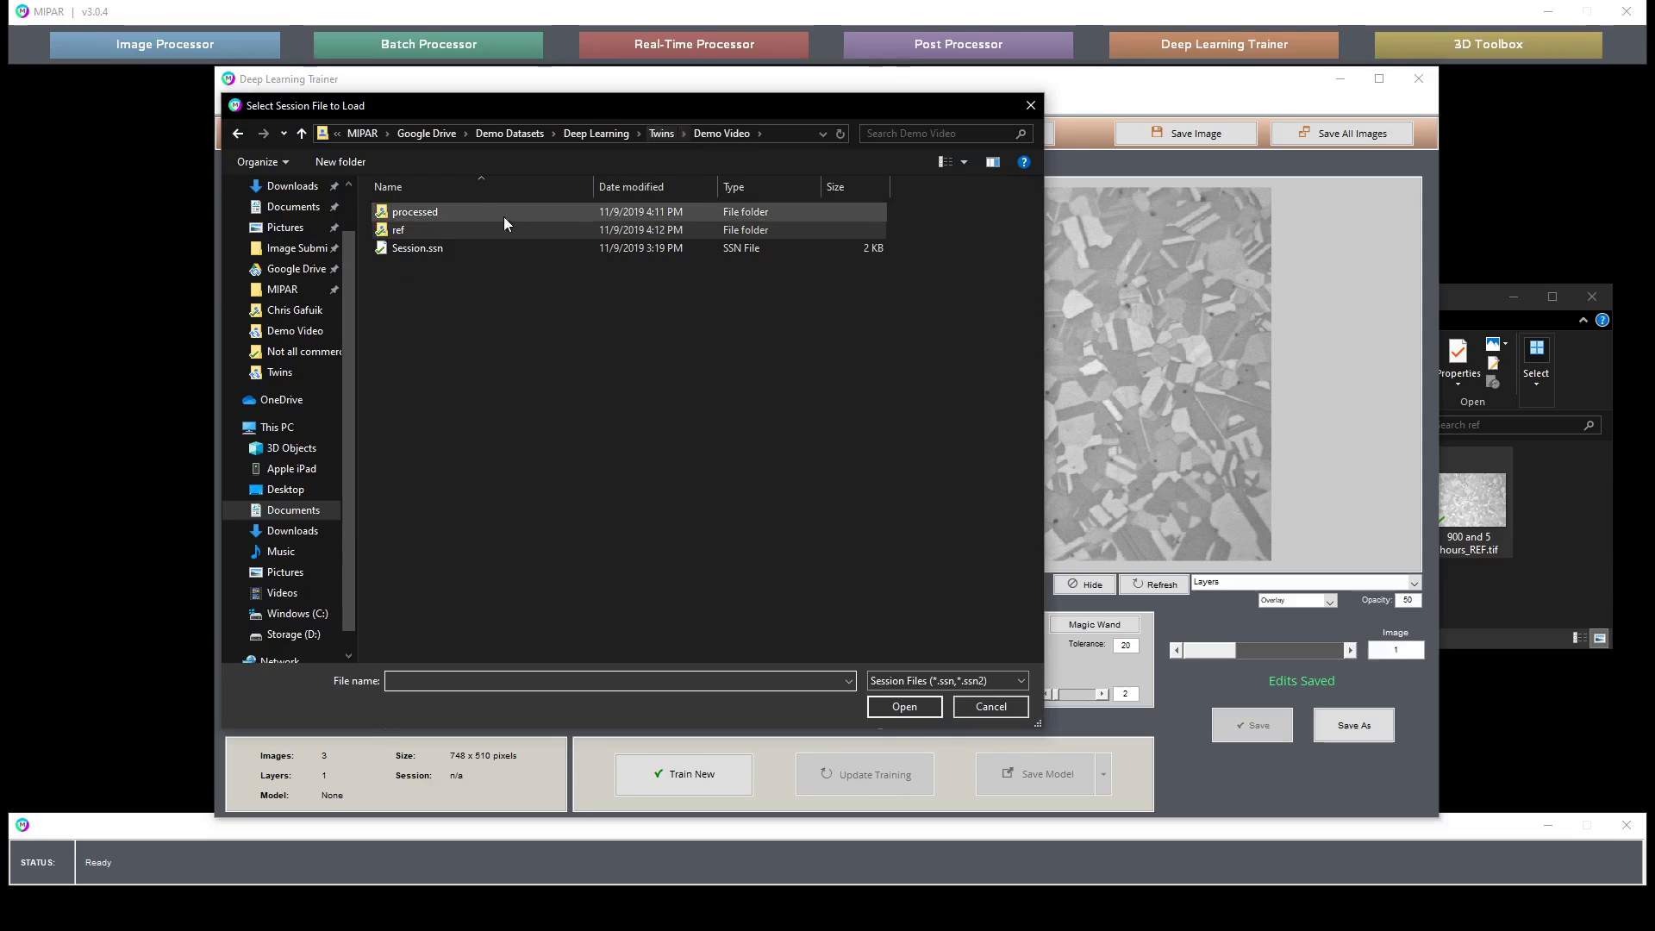
double_click(438, 247)
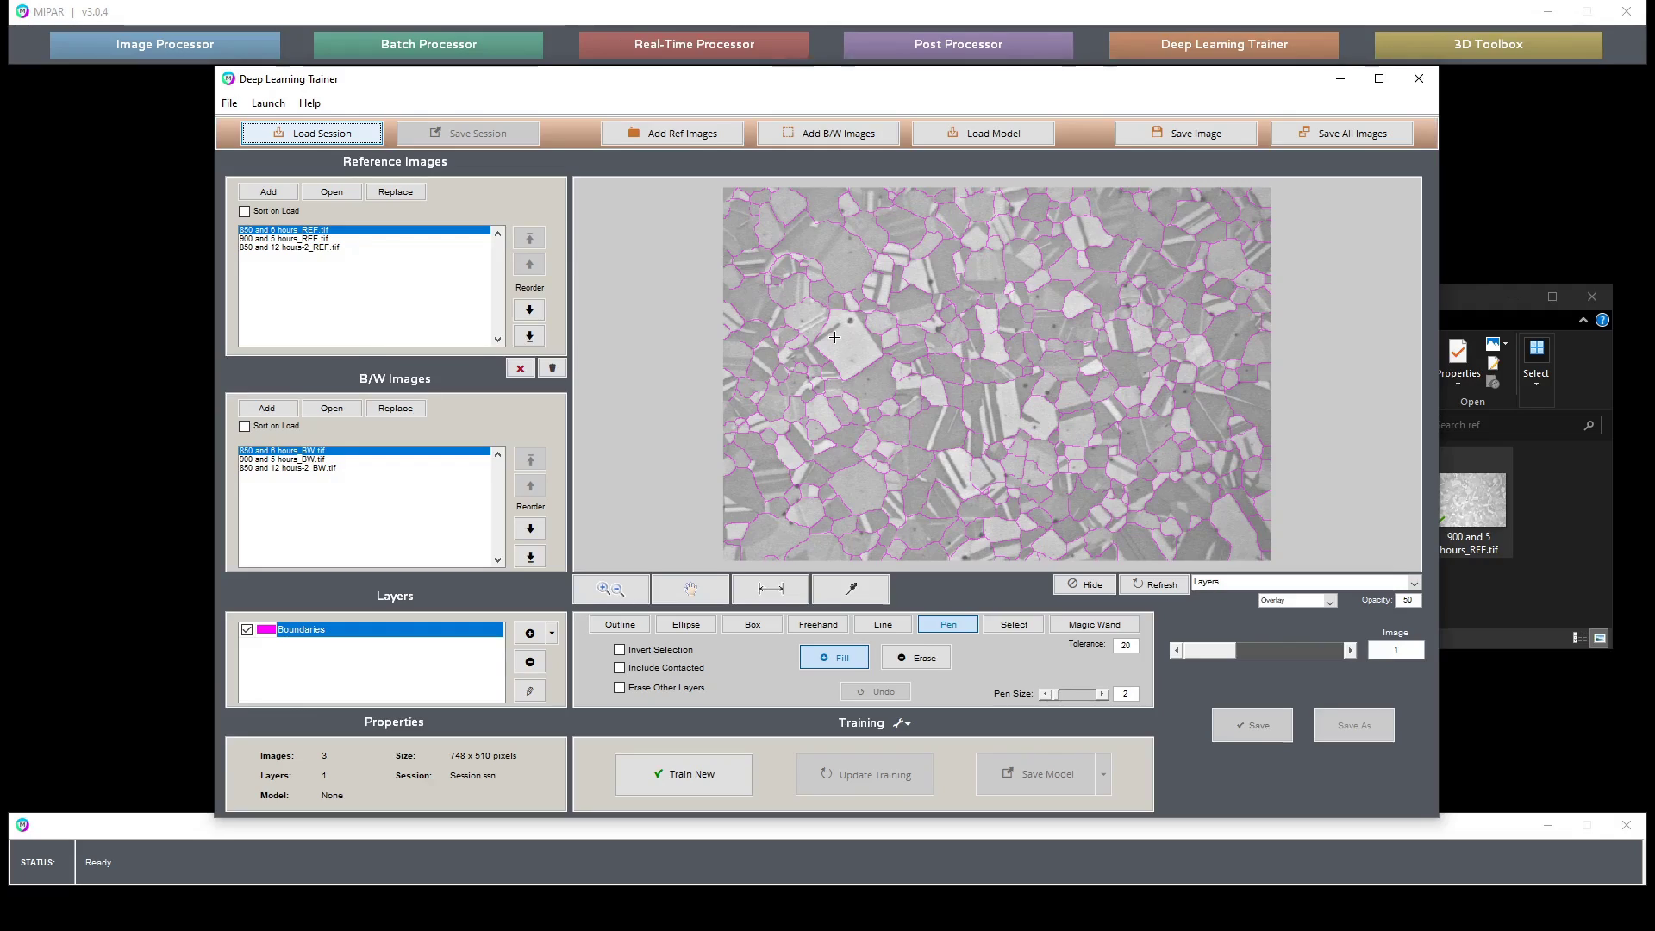
Add an inverse-of-all-layers layer named Interiors without erosion.
left_click(553, 639)
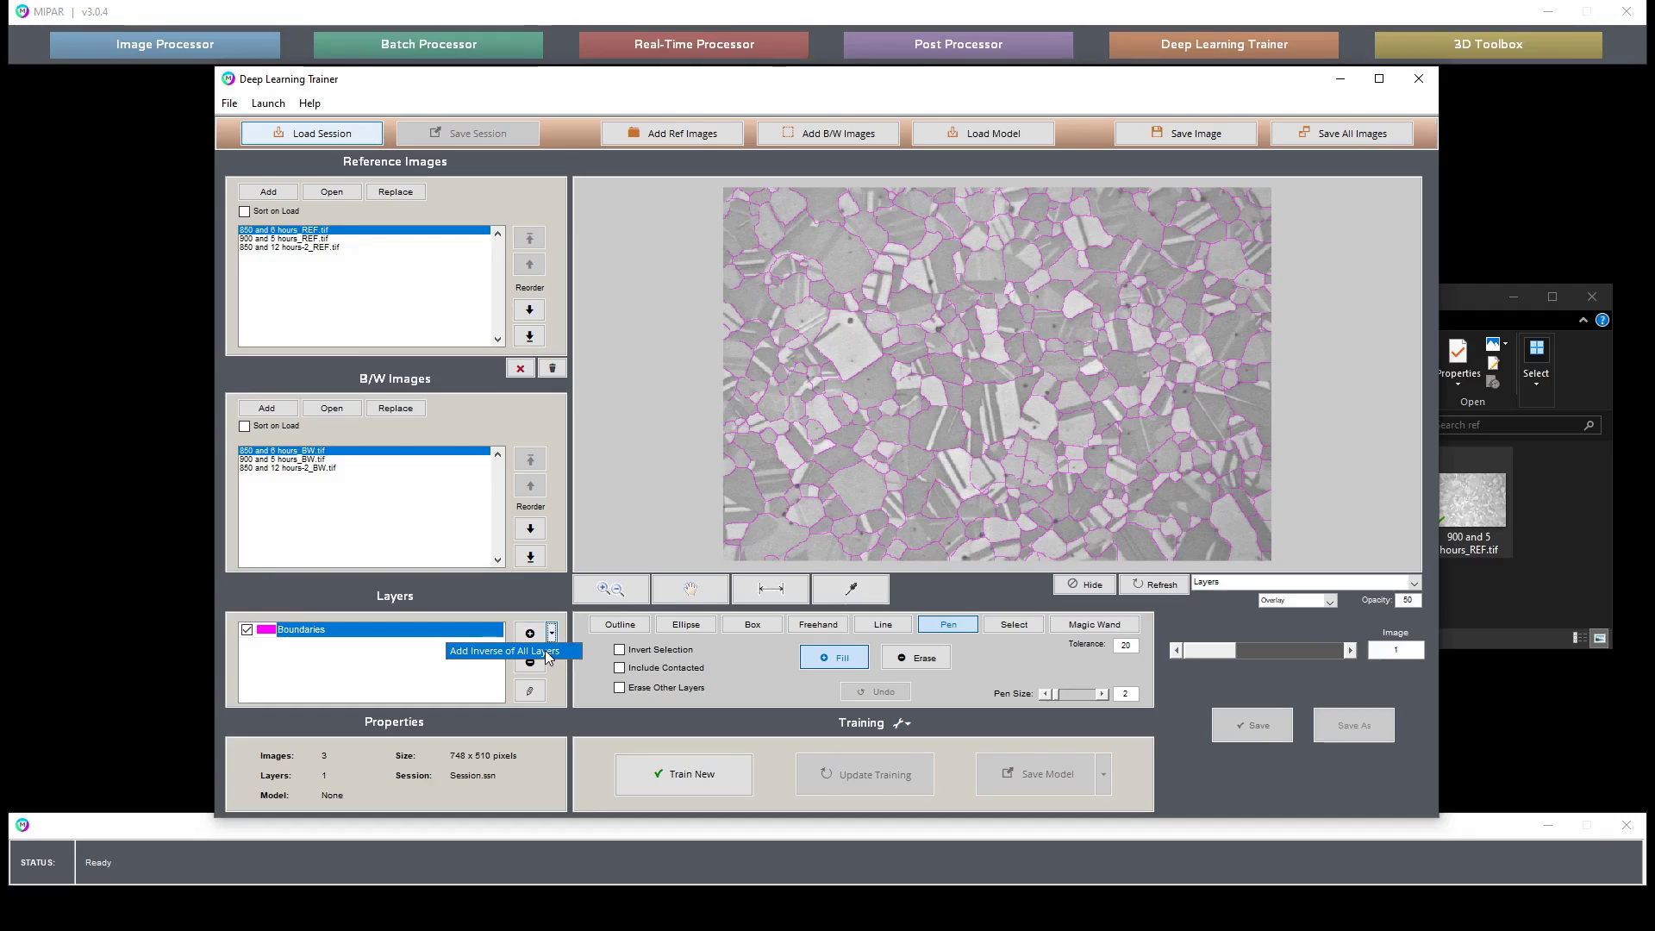
left_click(545, 654)
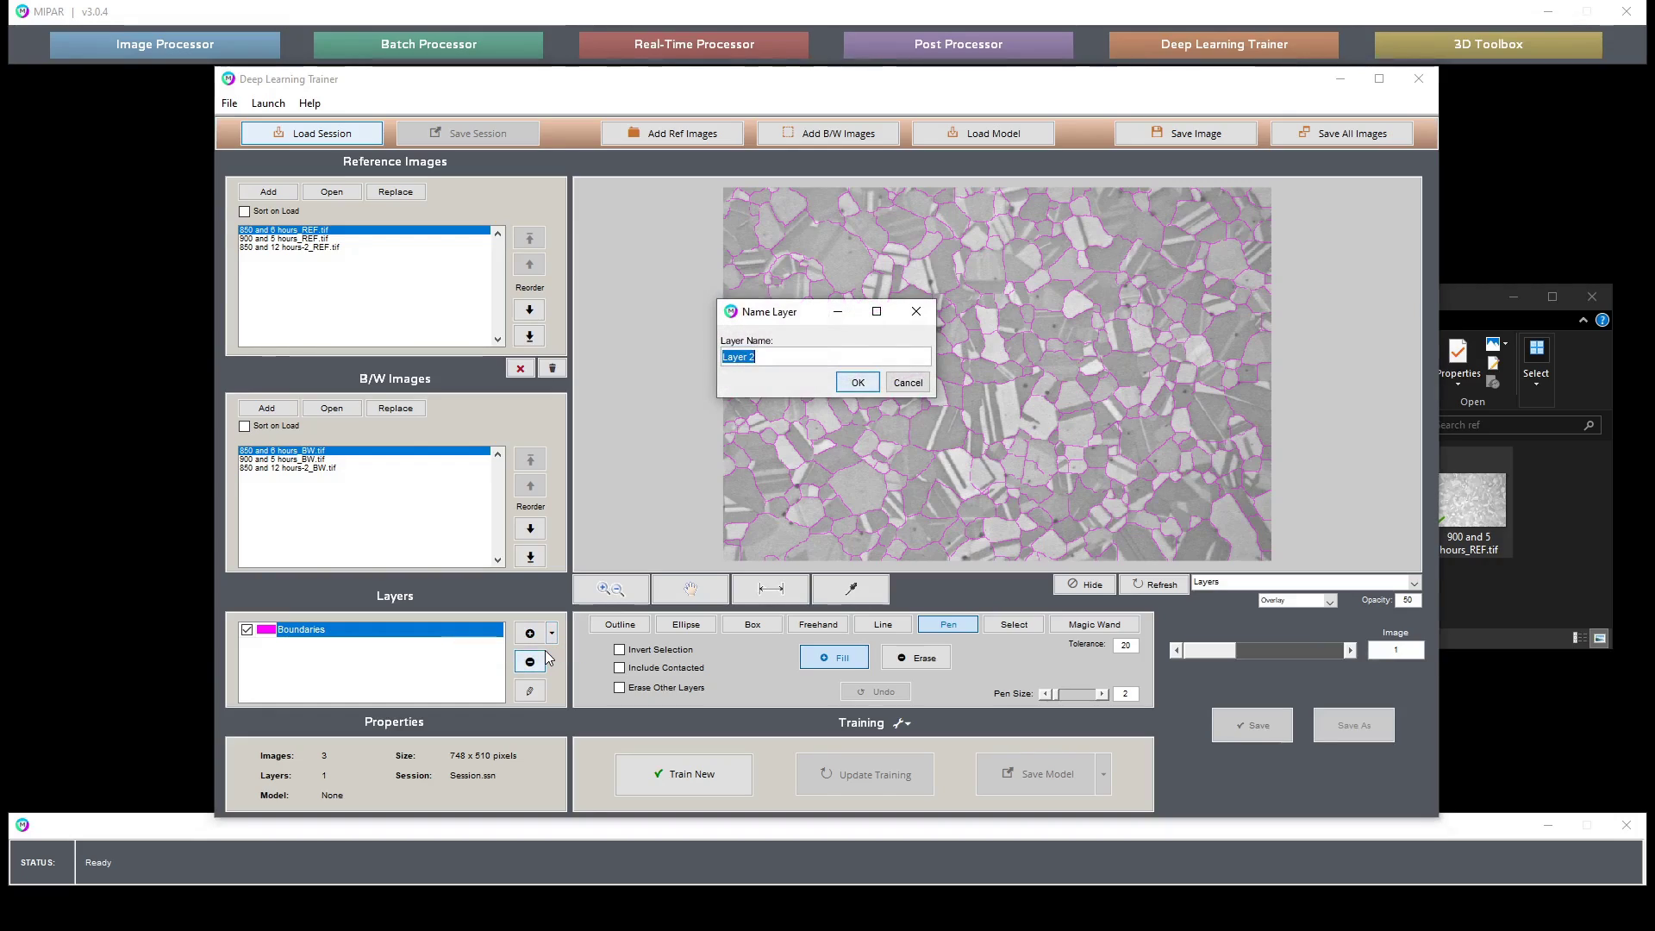
type("Interiors")
key("Return")
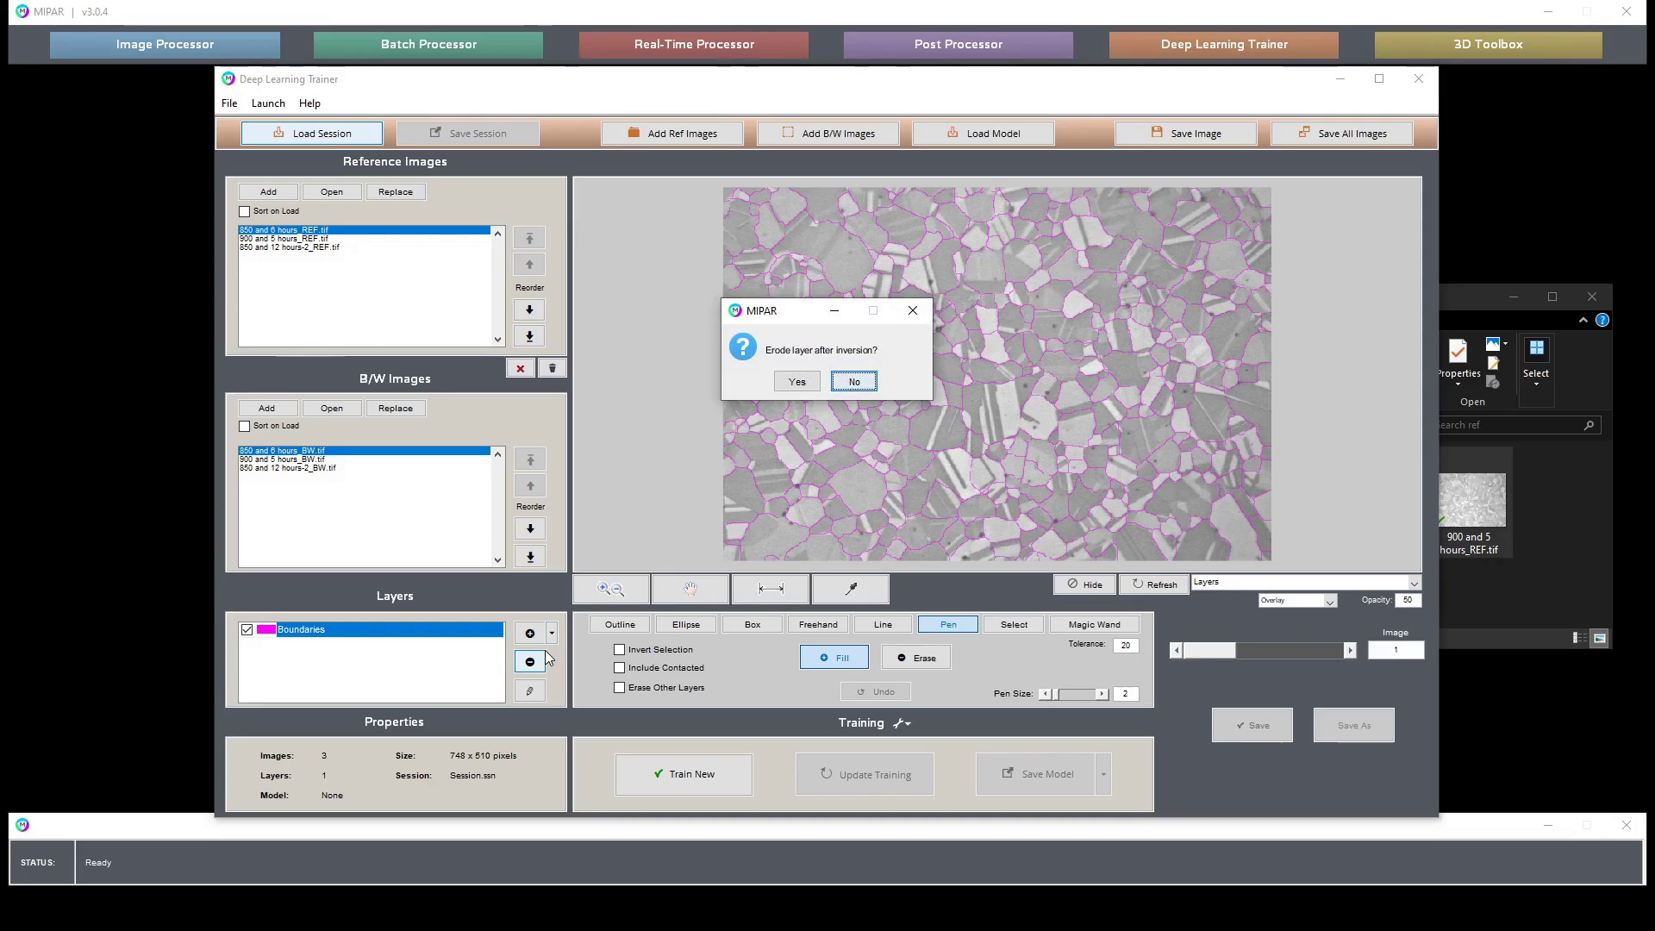
key("Return")
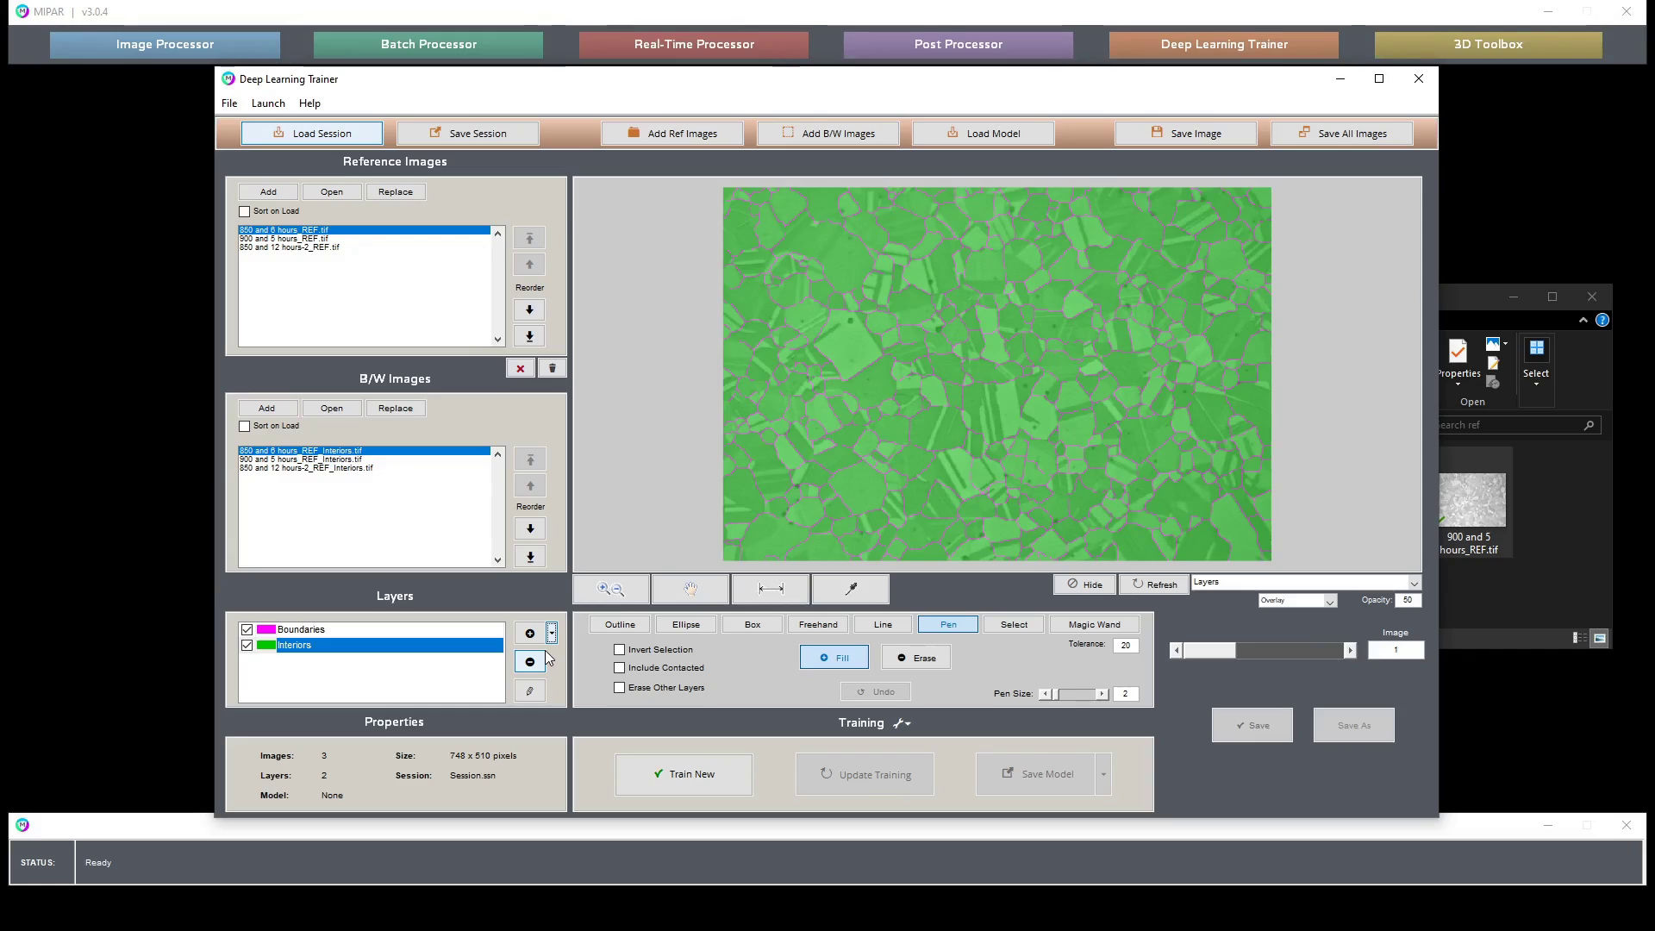
Save the session with both layers, overwriting the existing session file.
left_click(450, 136)
left_click(450, 151)
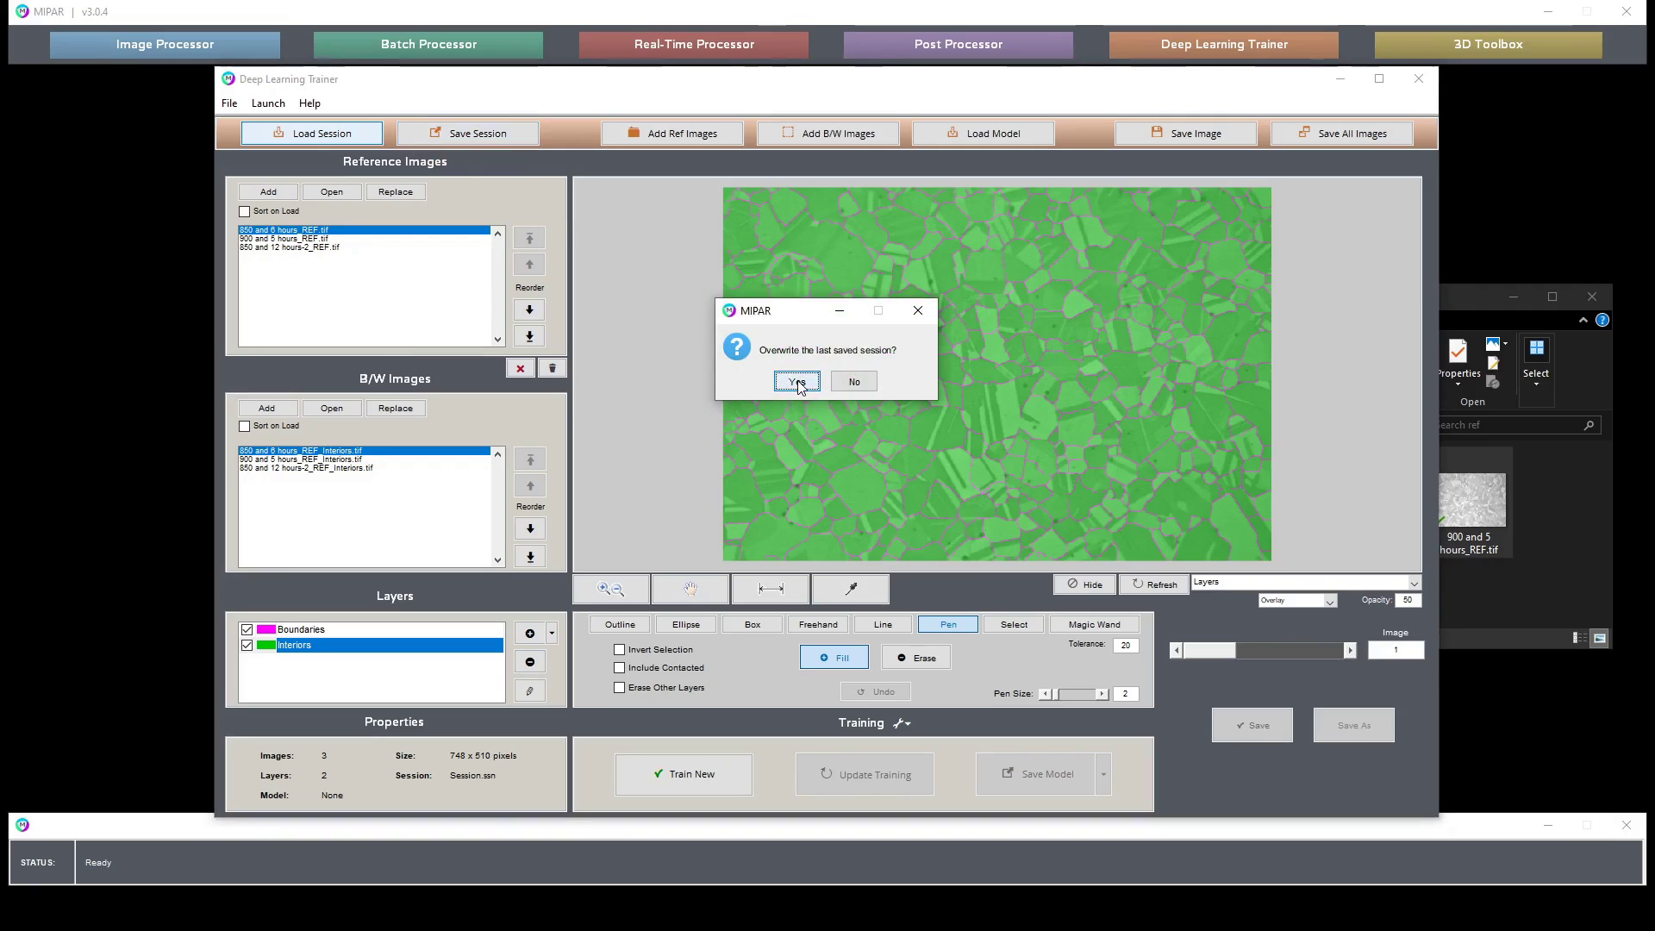
left_click(796, 382)
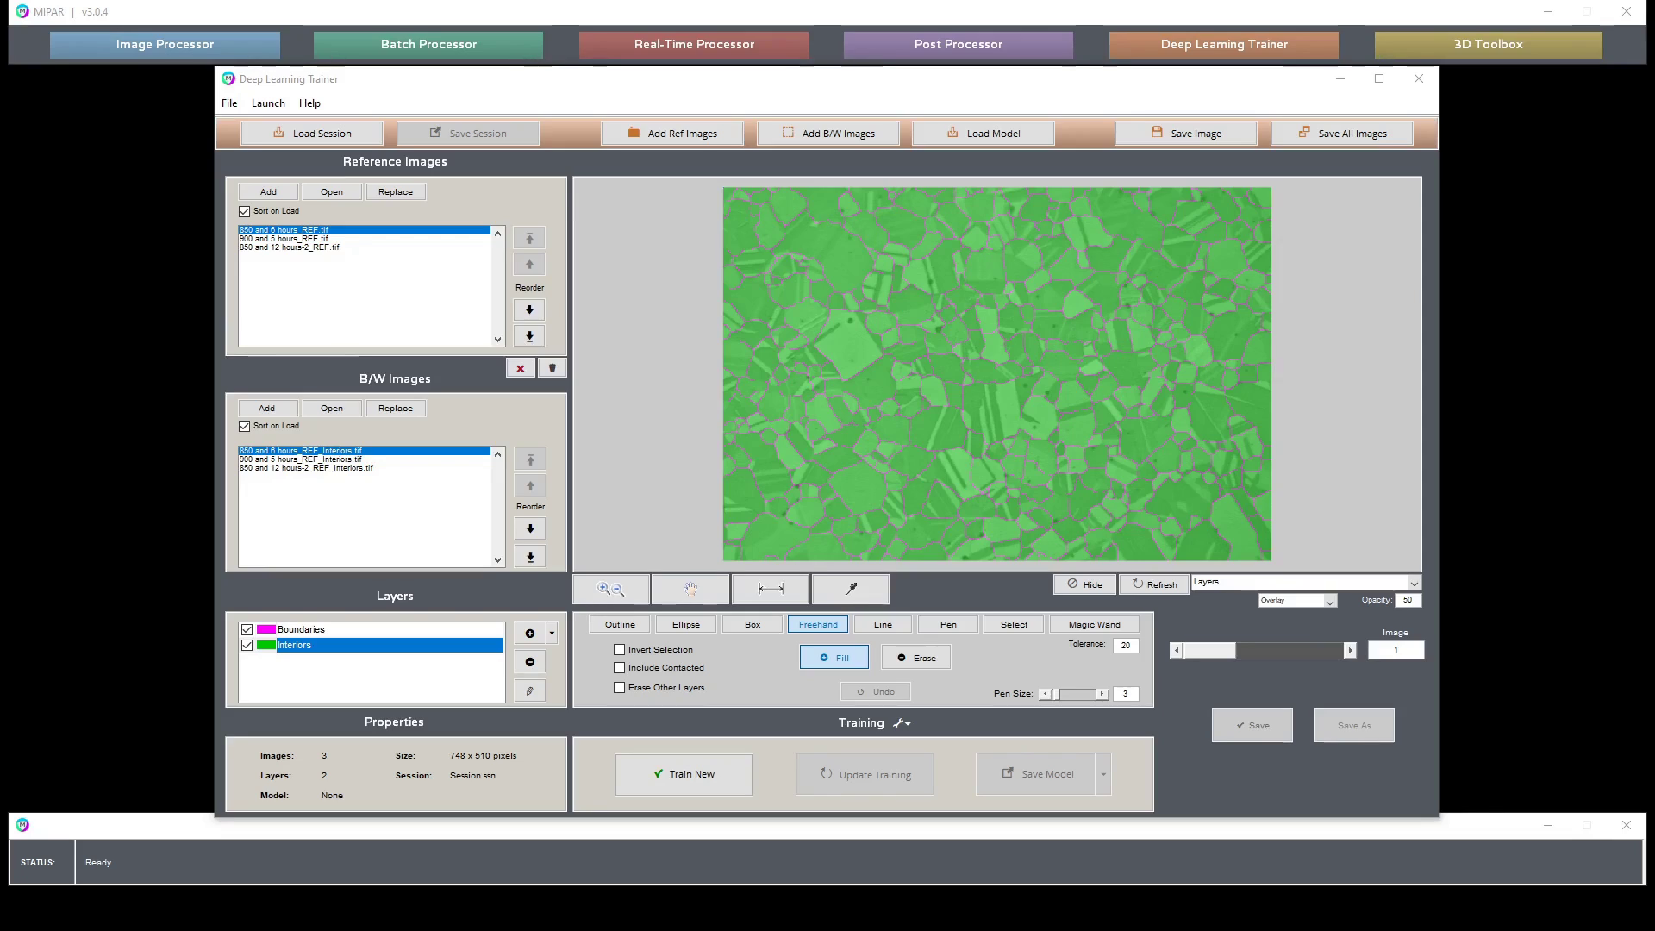
Change the training Tiles values to 5 and 5.
left_click(910, 725)
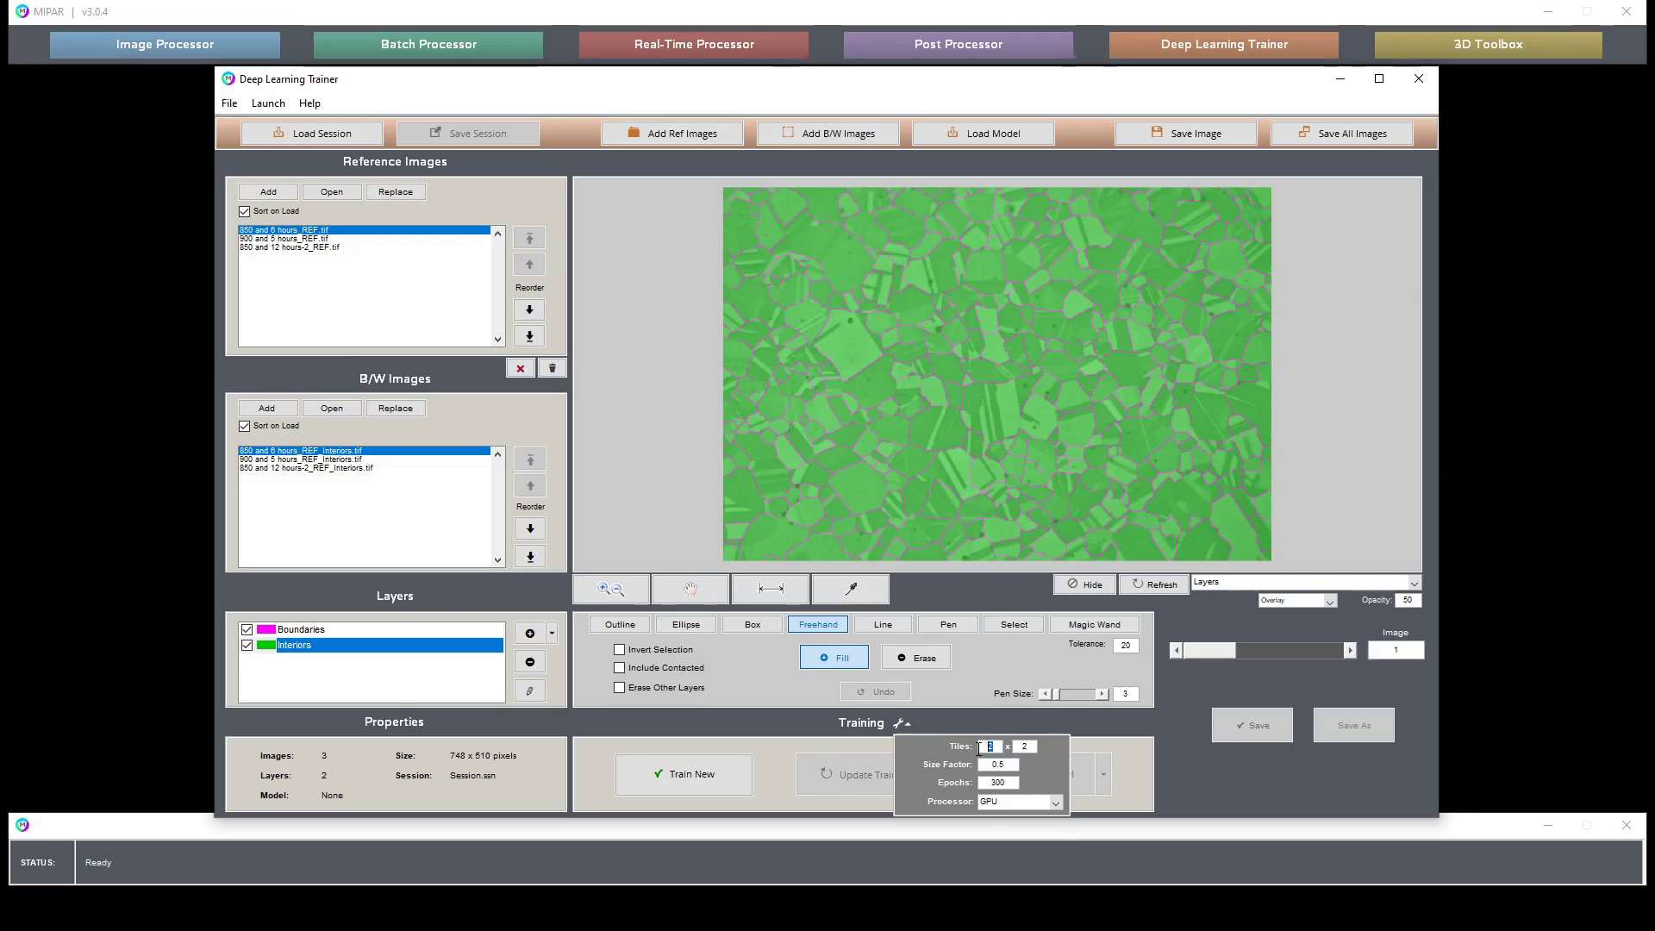
type("5")
key("Tab")
type("5")
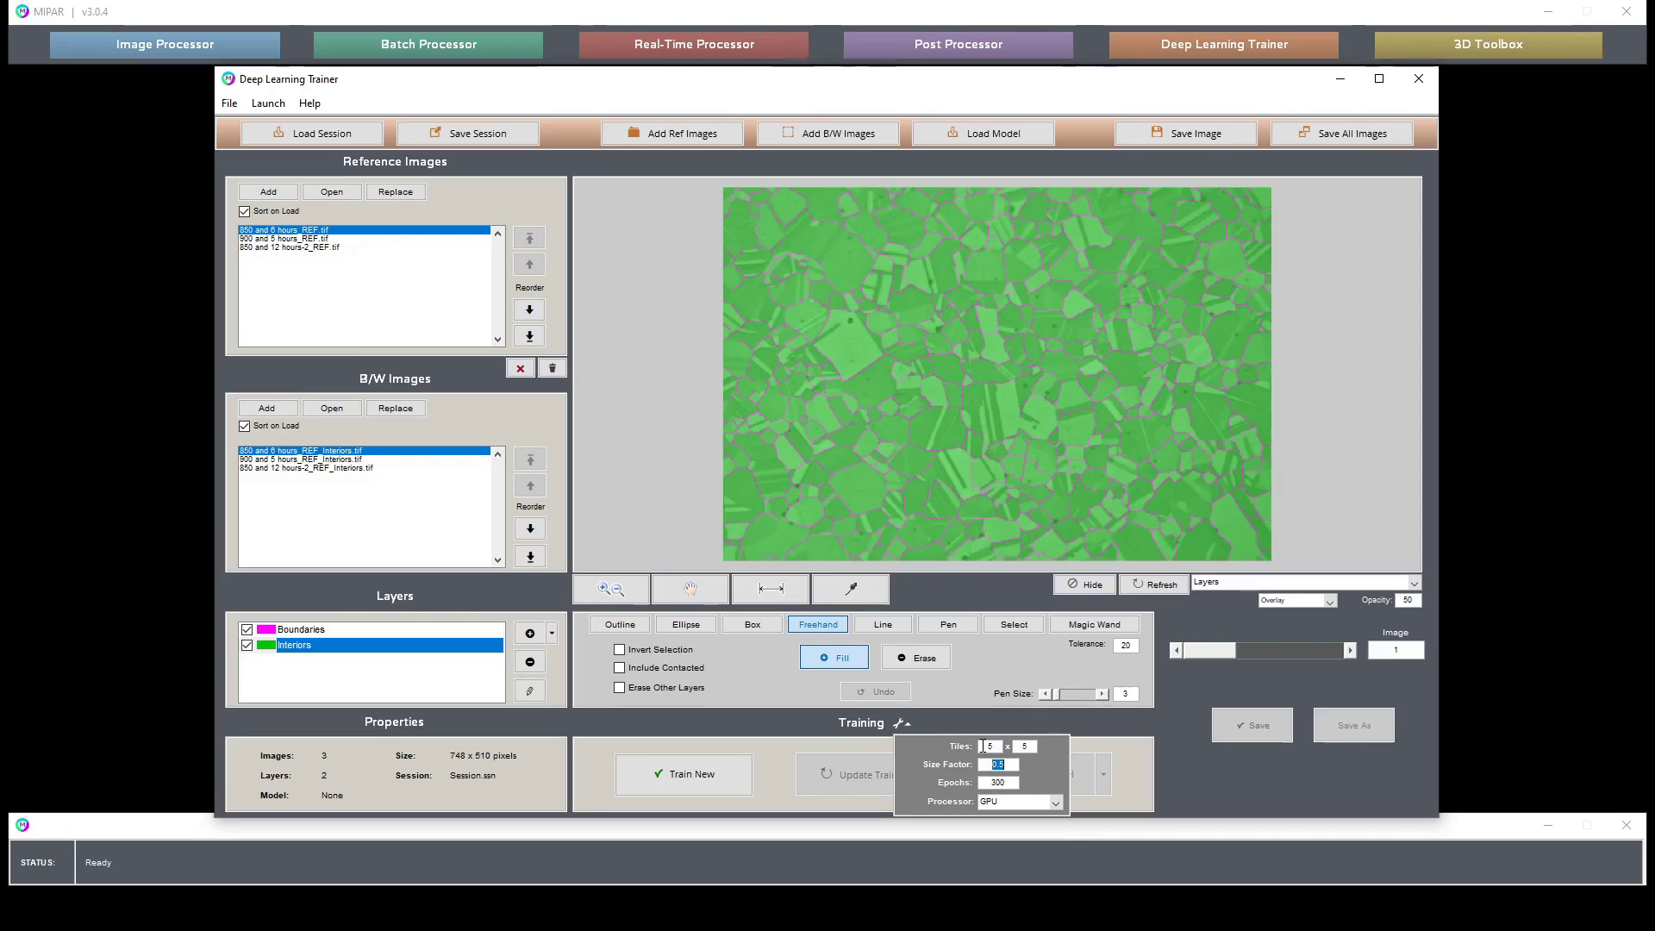
key("Tab")
Close training settings, overwrite the saved session, and train a new model to completion.
left_click(905, 722)
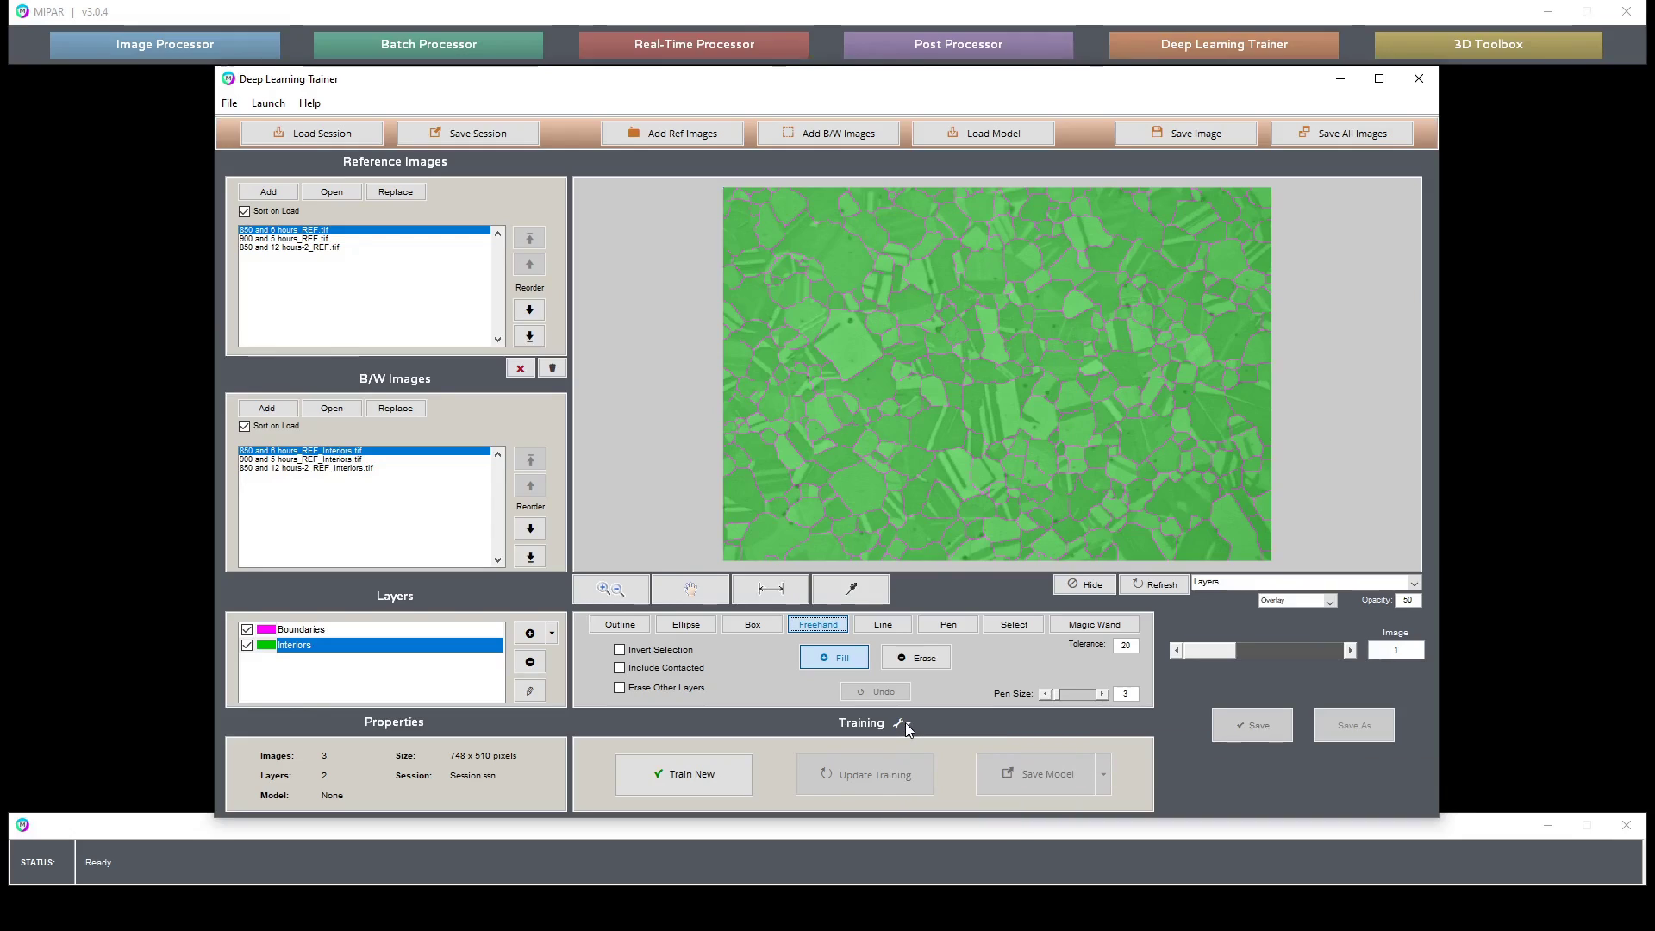
left_click(468, 133)
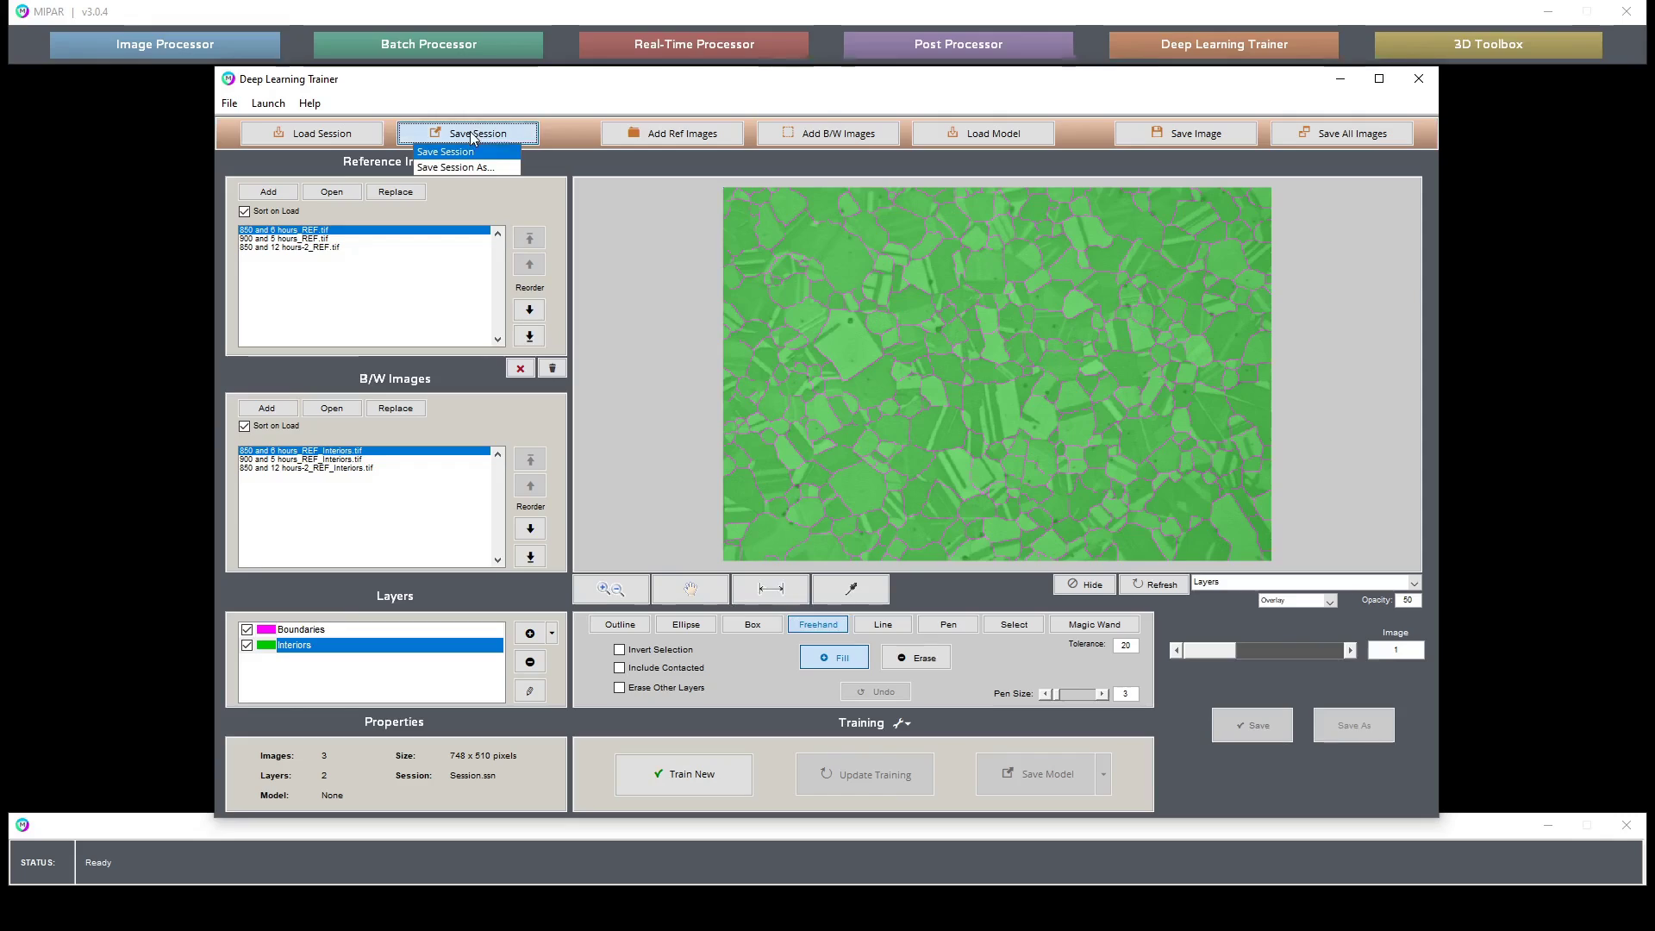
left_click(440, 148)
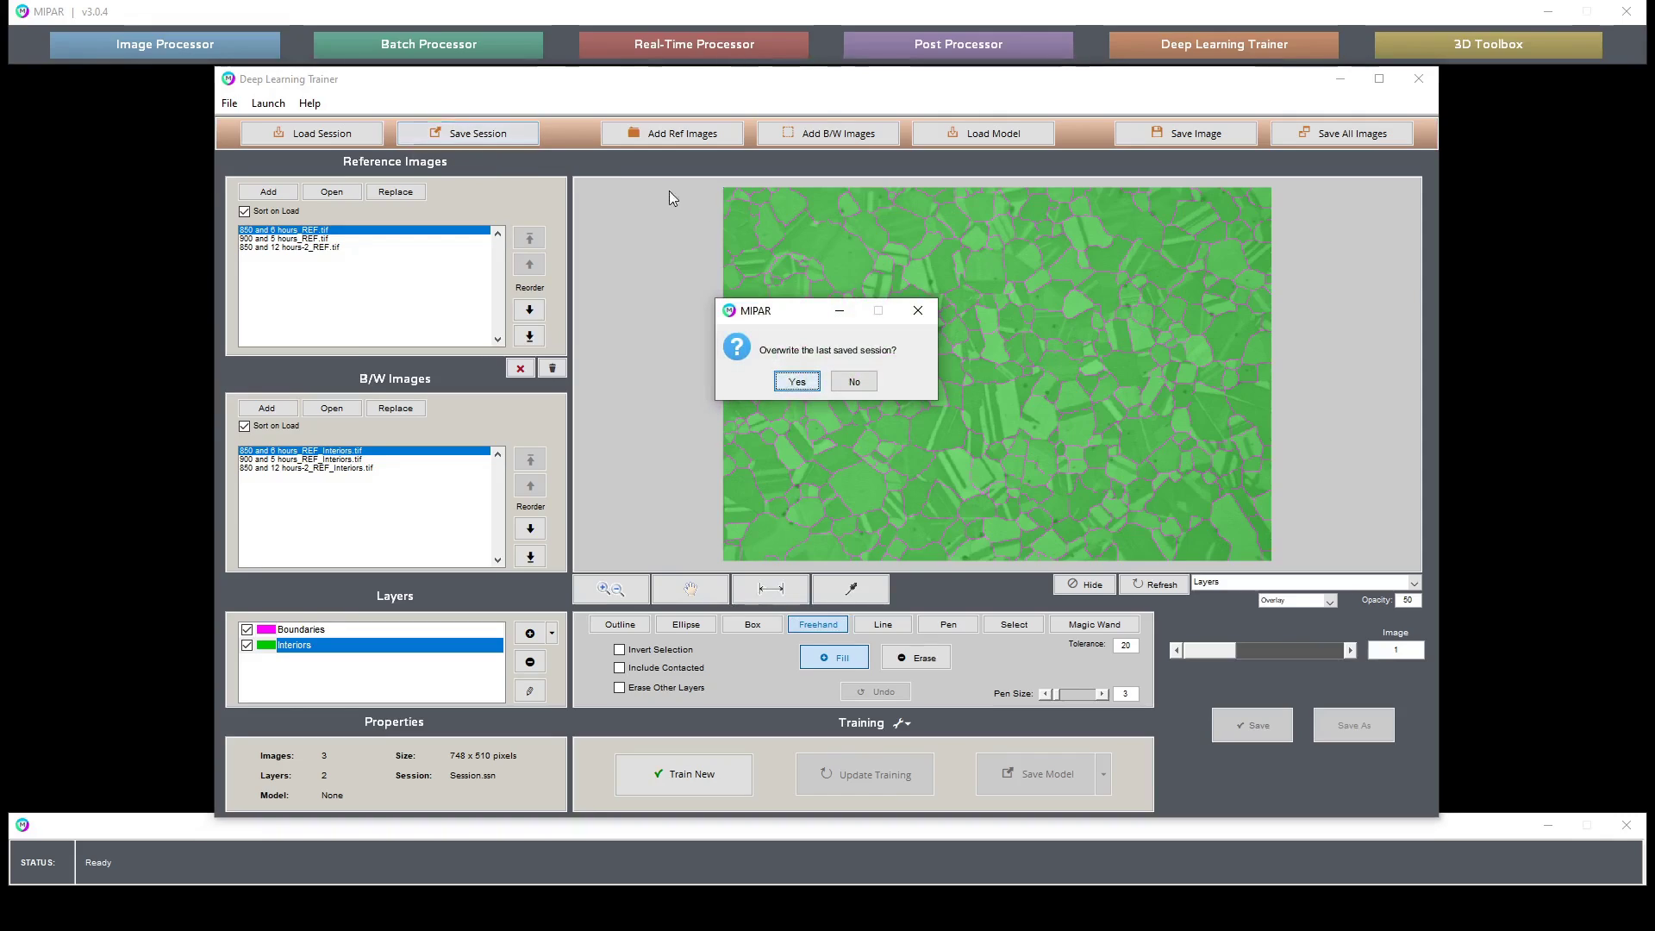
left_click(795, 381)
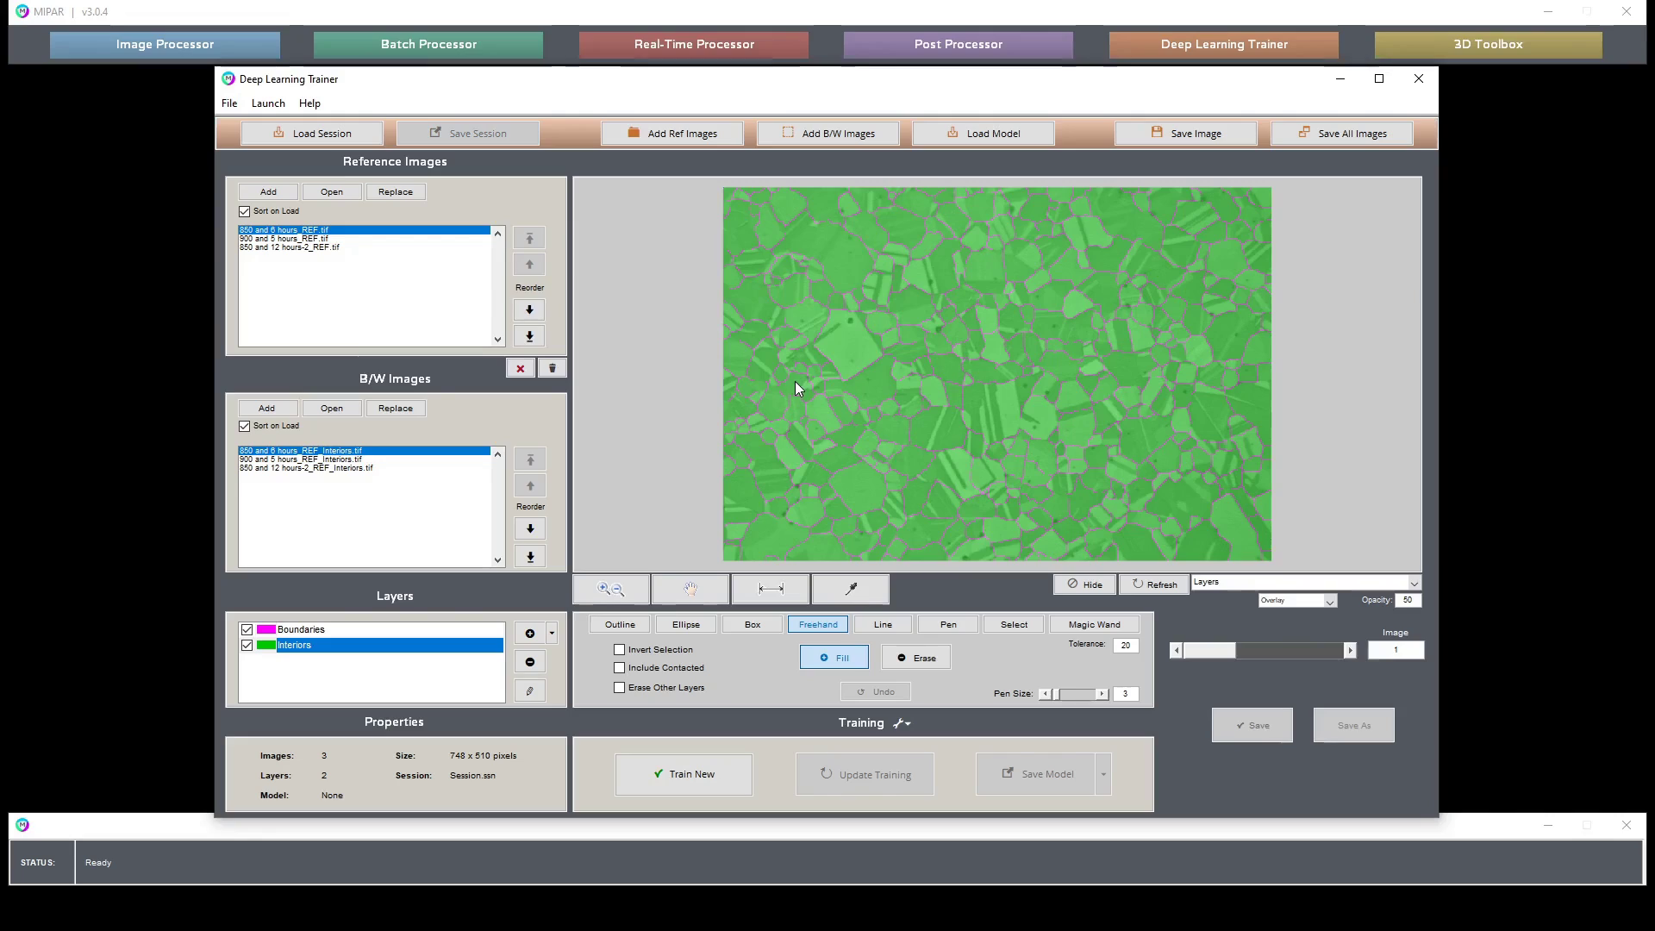
left_click(705, 772)
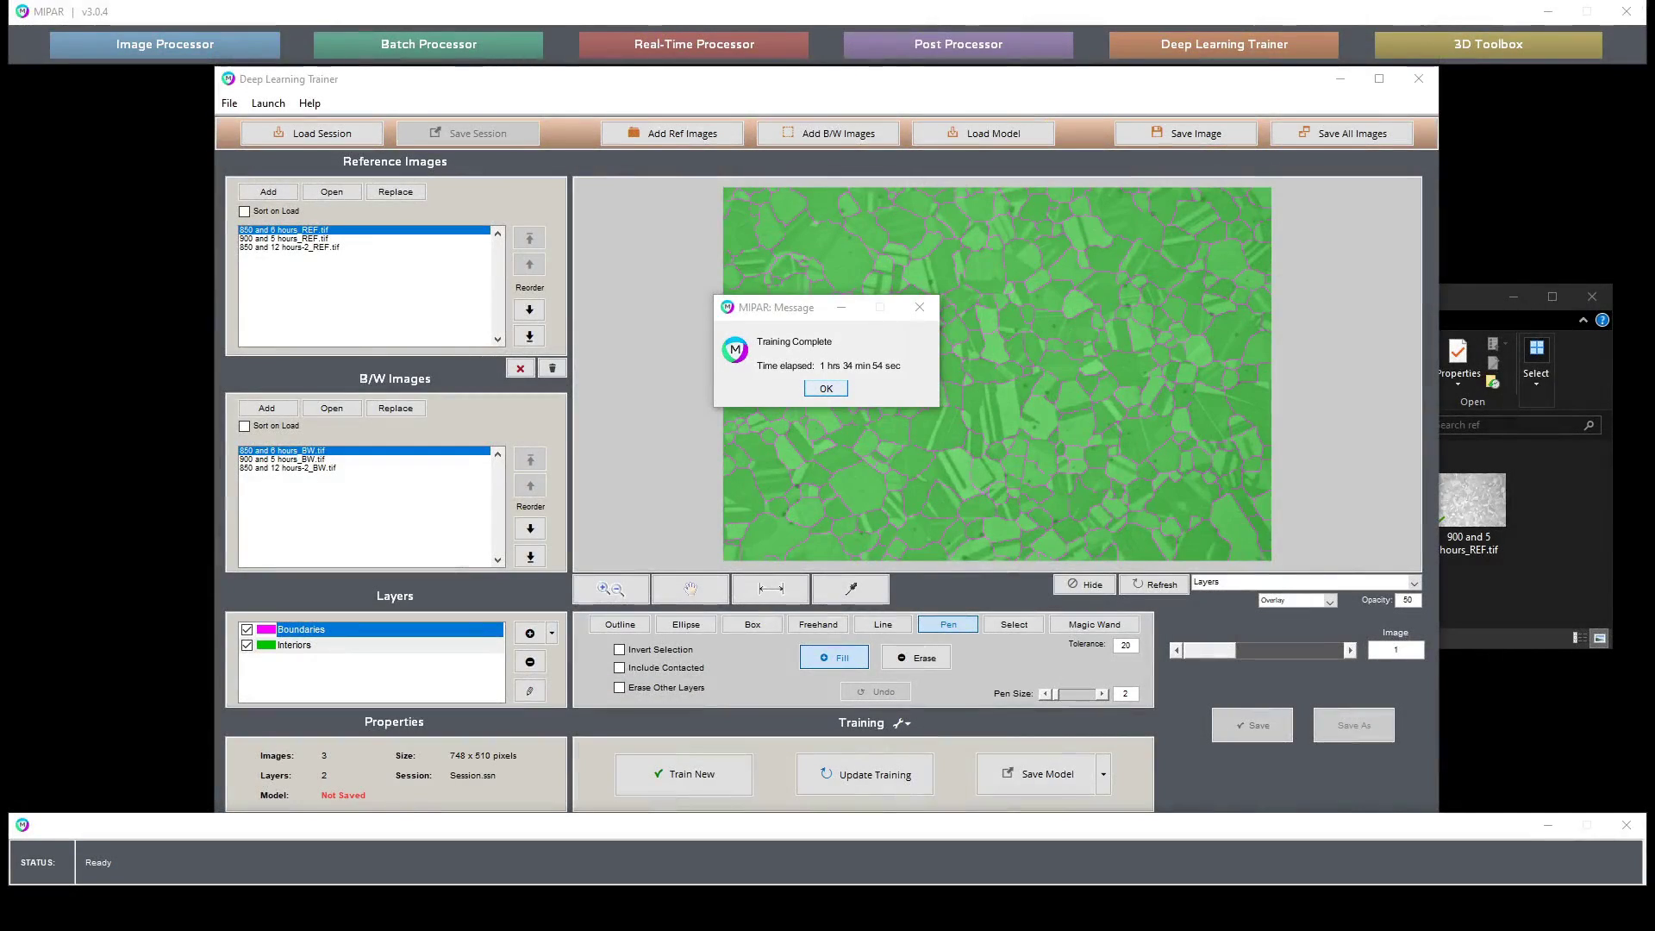
Dismiss the Training Complete notice and save the model as Model.dlm.
left_click(825, 389)
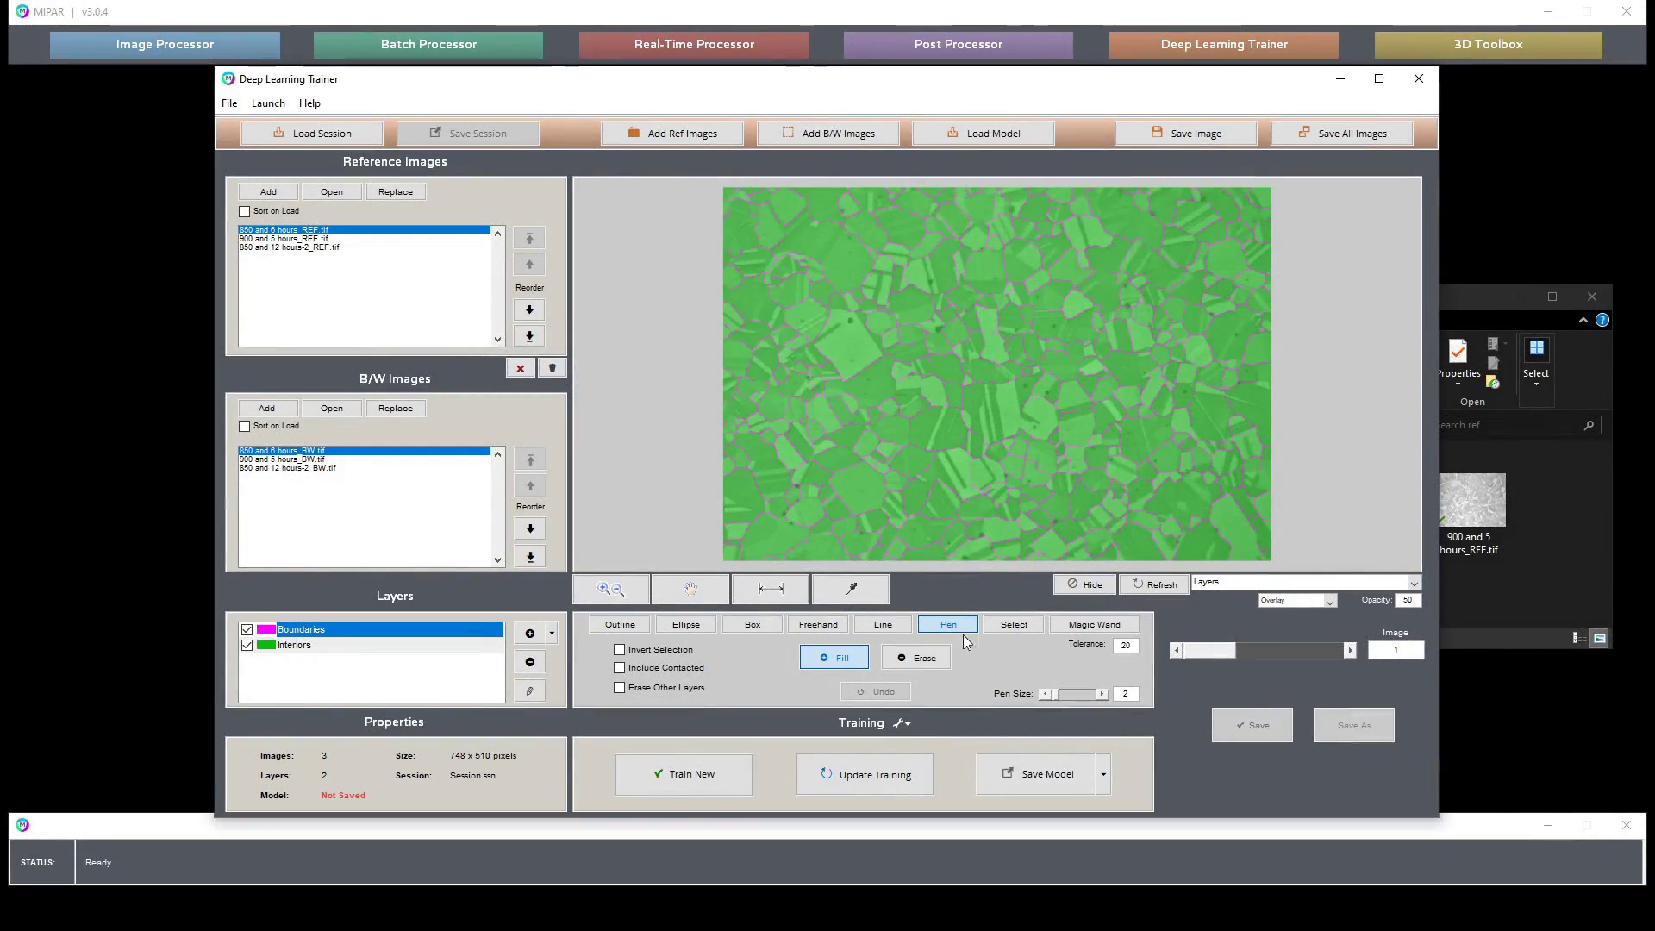
left_click(1070, 778)
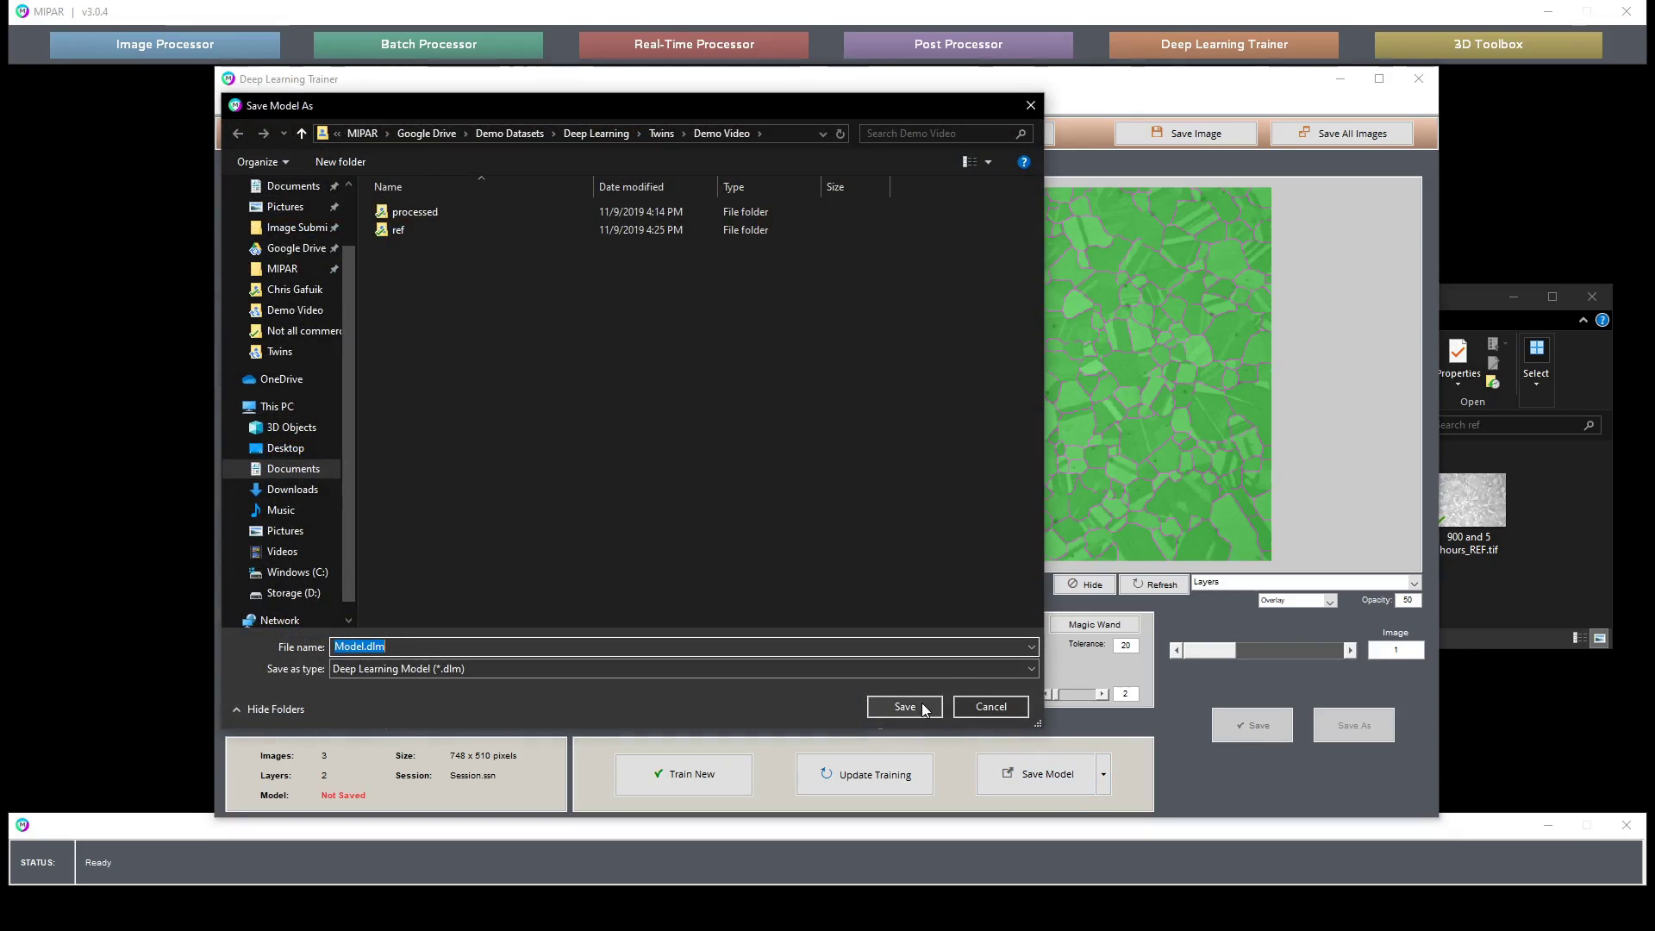
left_click(904, 707)
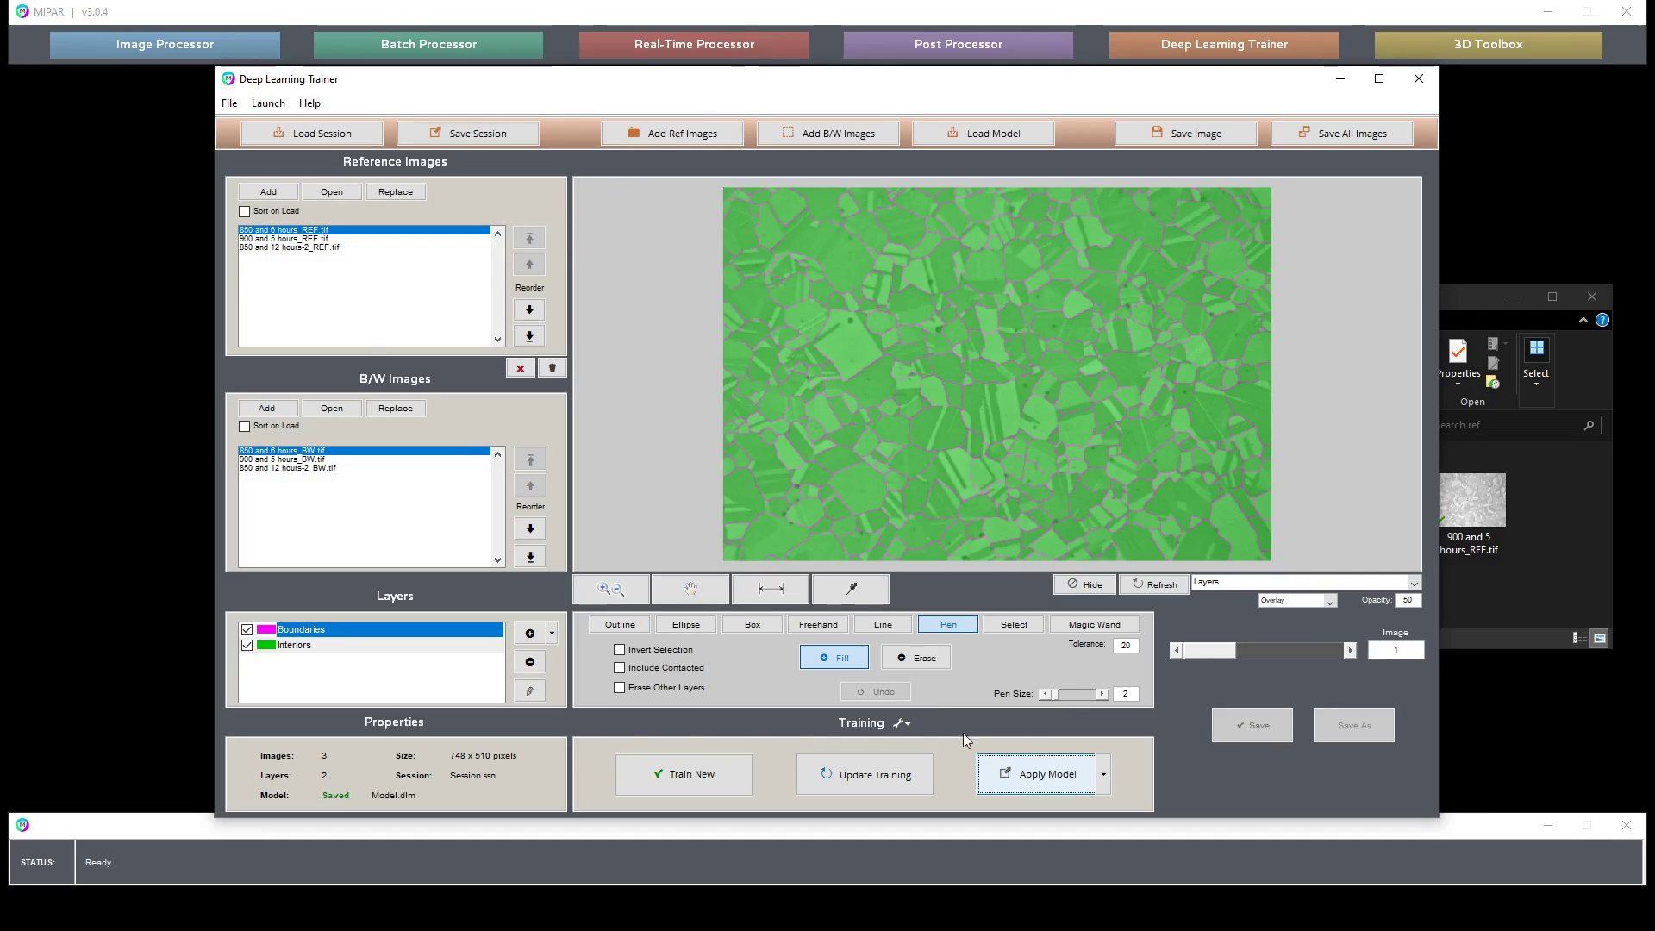
Apply Model.dlm to the 850 and 6 hours REF image with Boundaries output.
left_click(1054, 778)
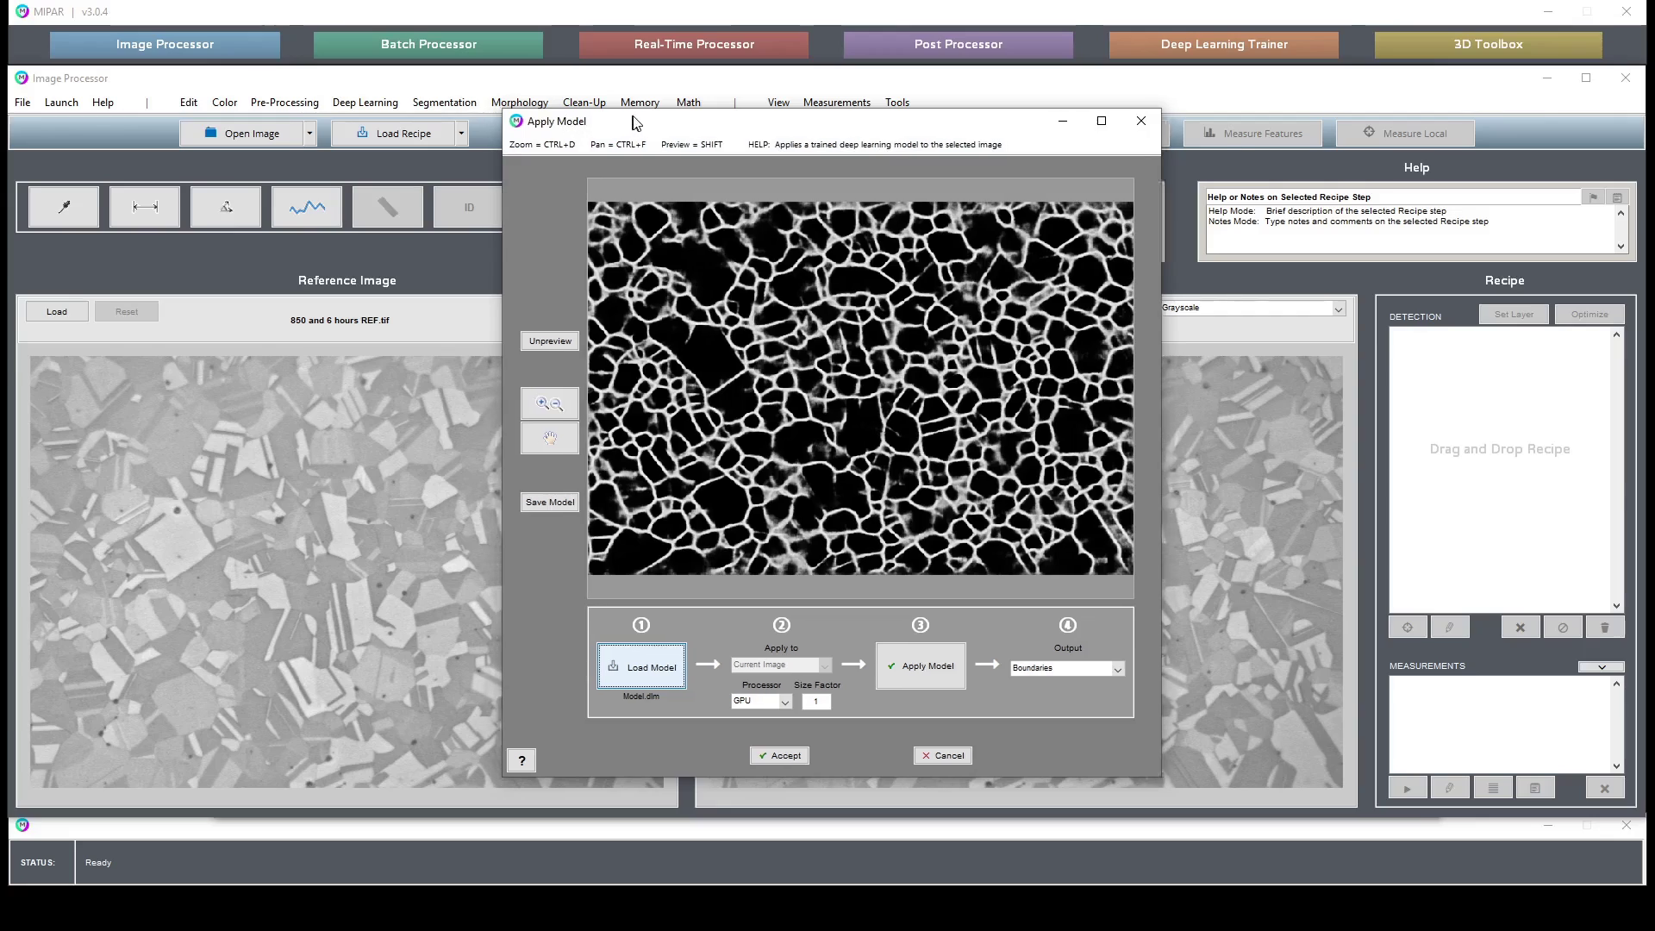
left_click_drag(625, 123, 715, 138)
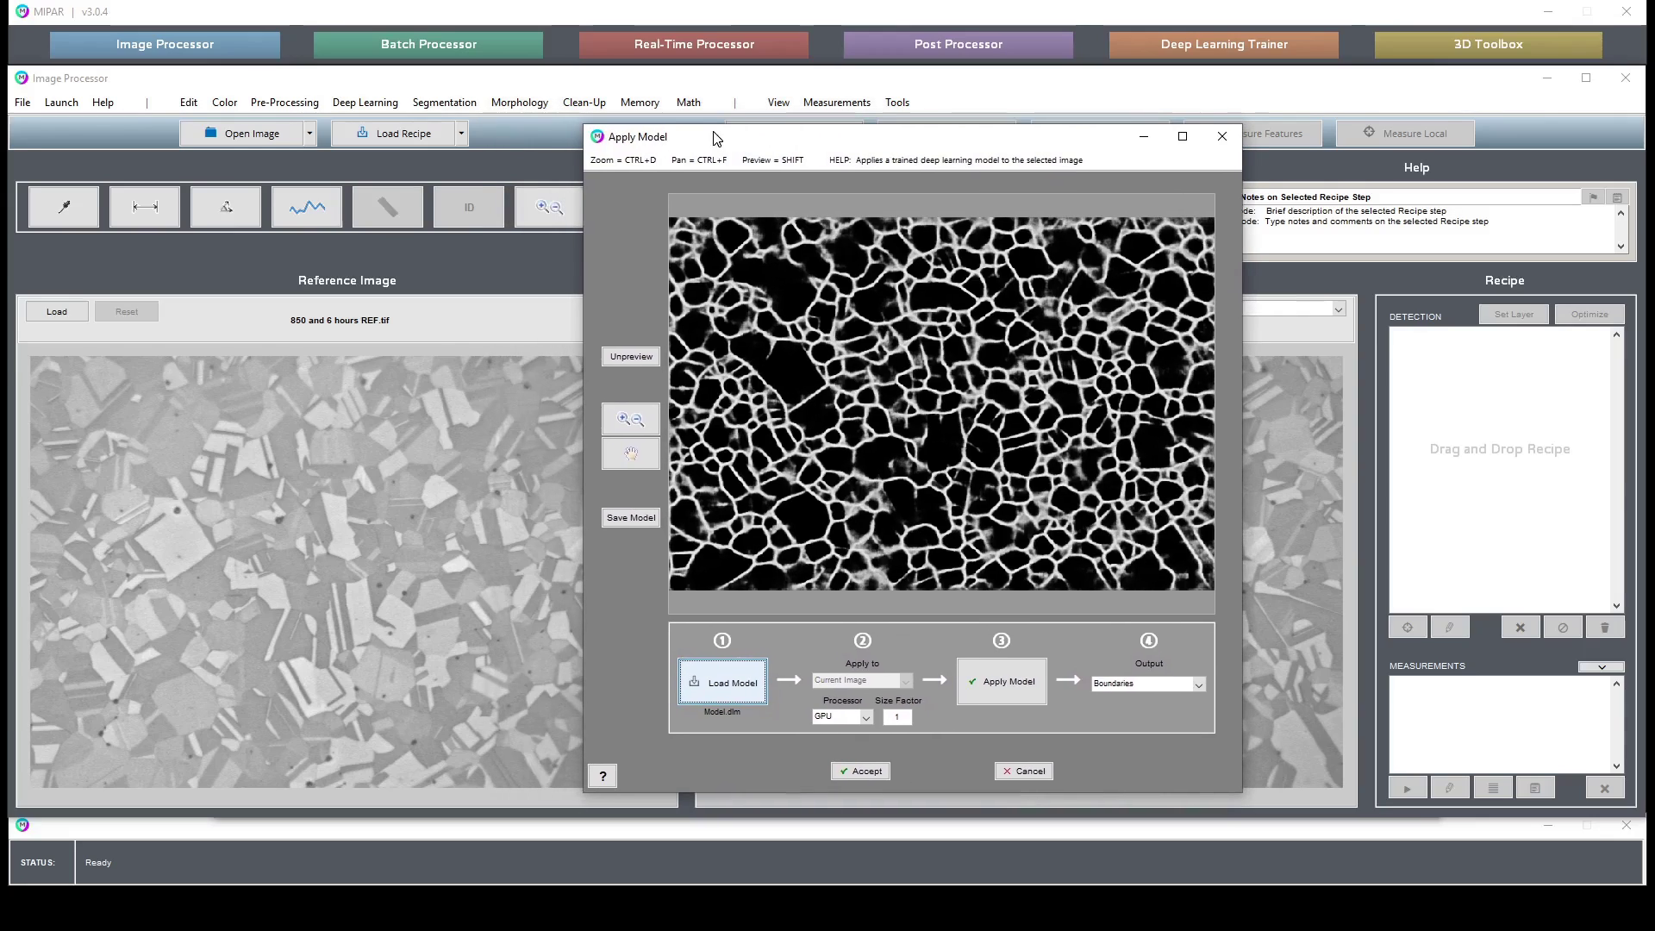
left_click(365, 103)
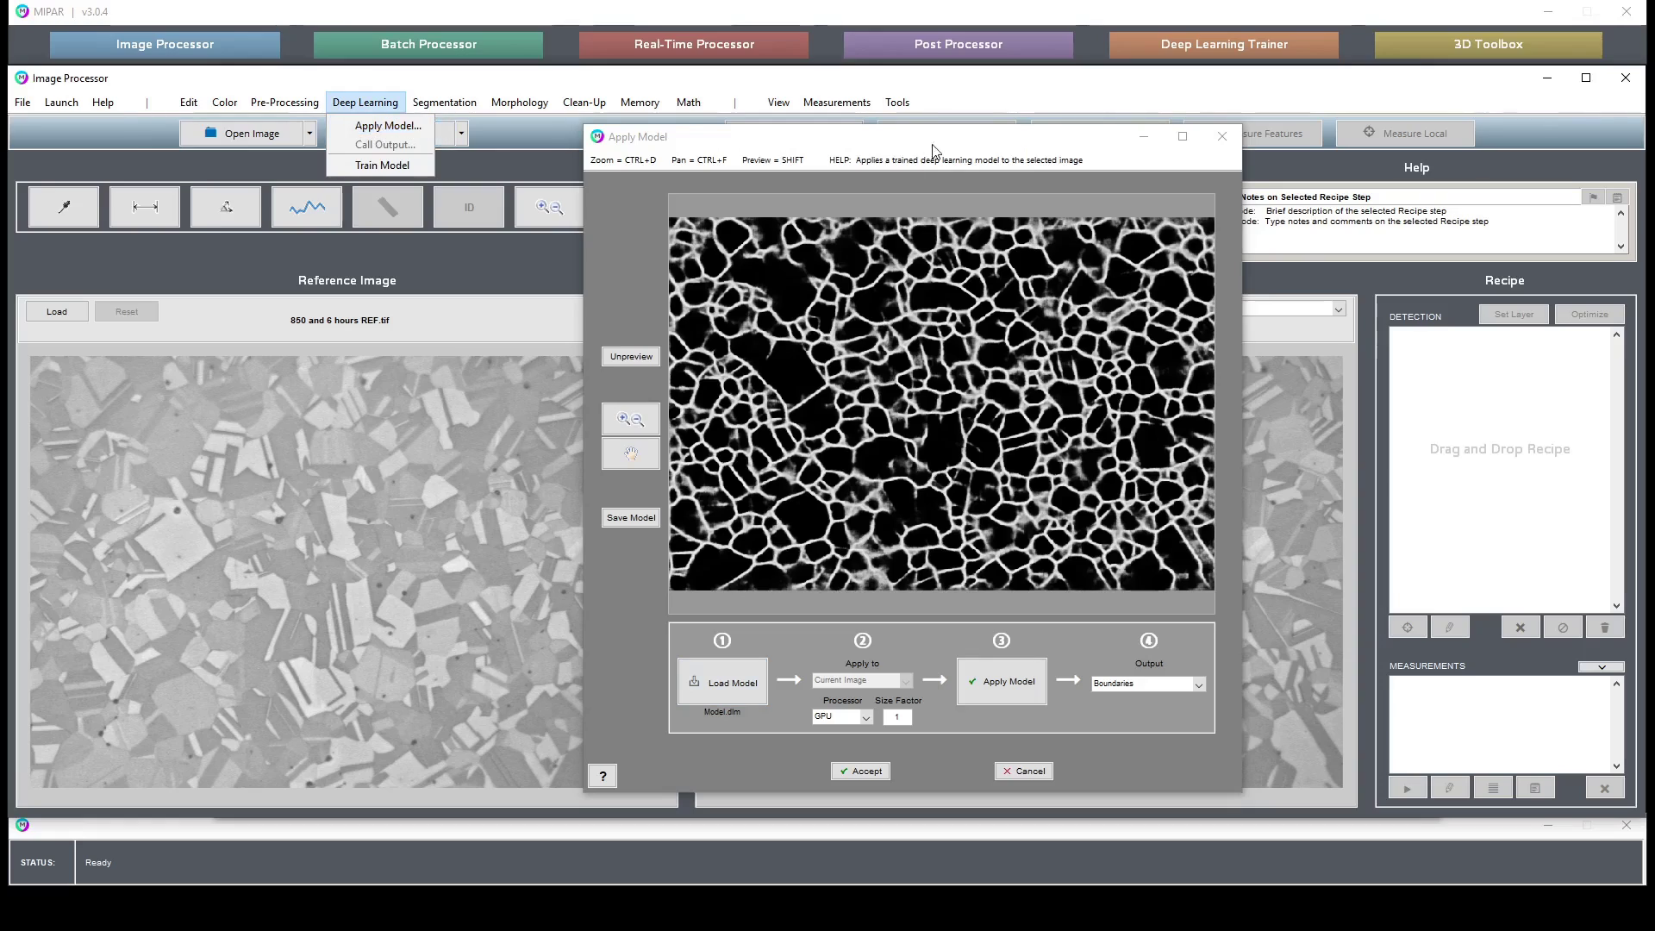
left_click(385, 126)
left_click_drag(893, 161, 835, 140)
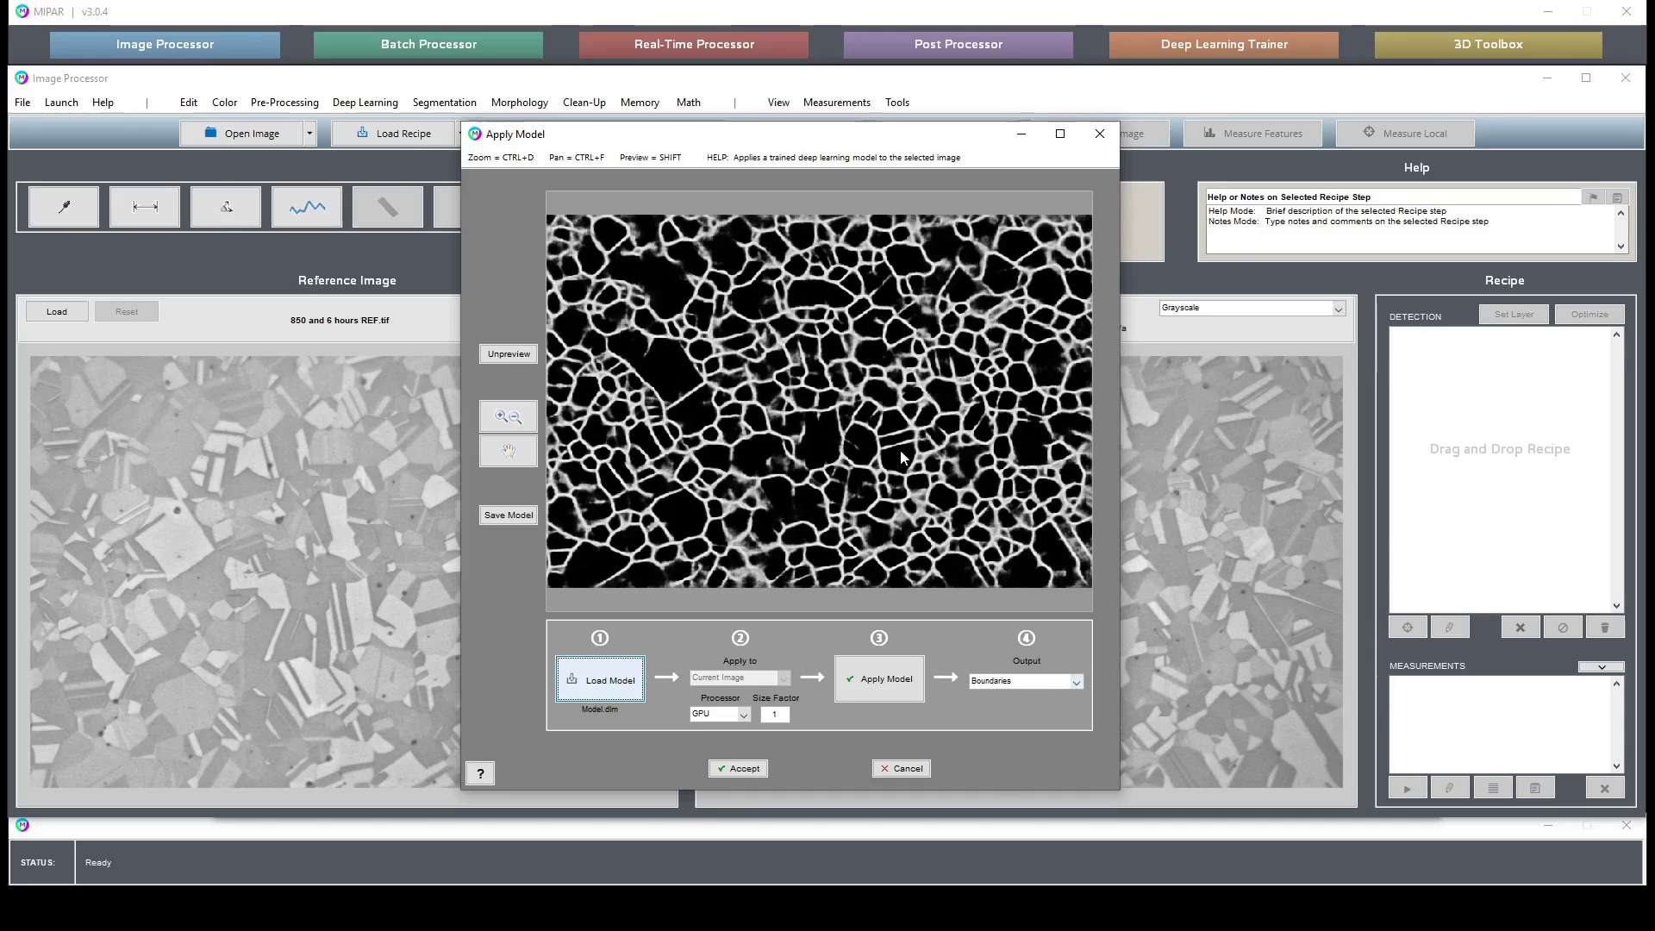
left_click(991, 683)
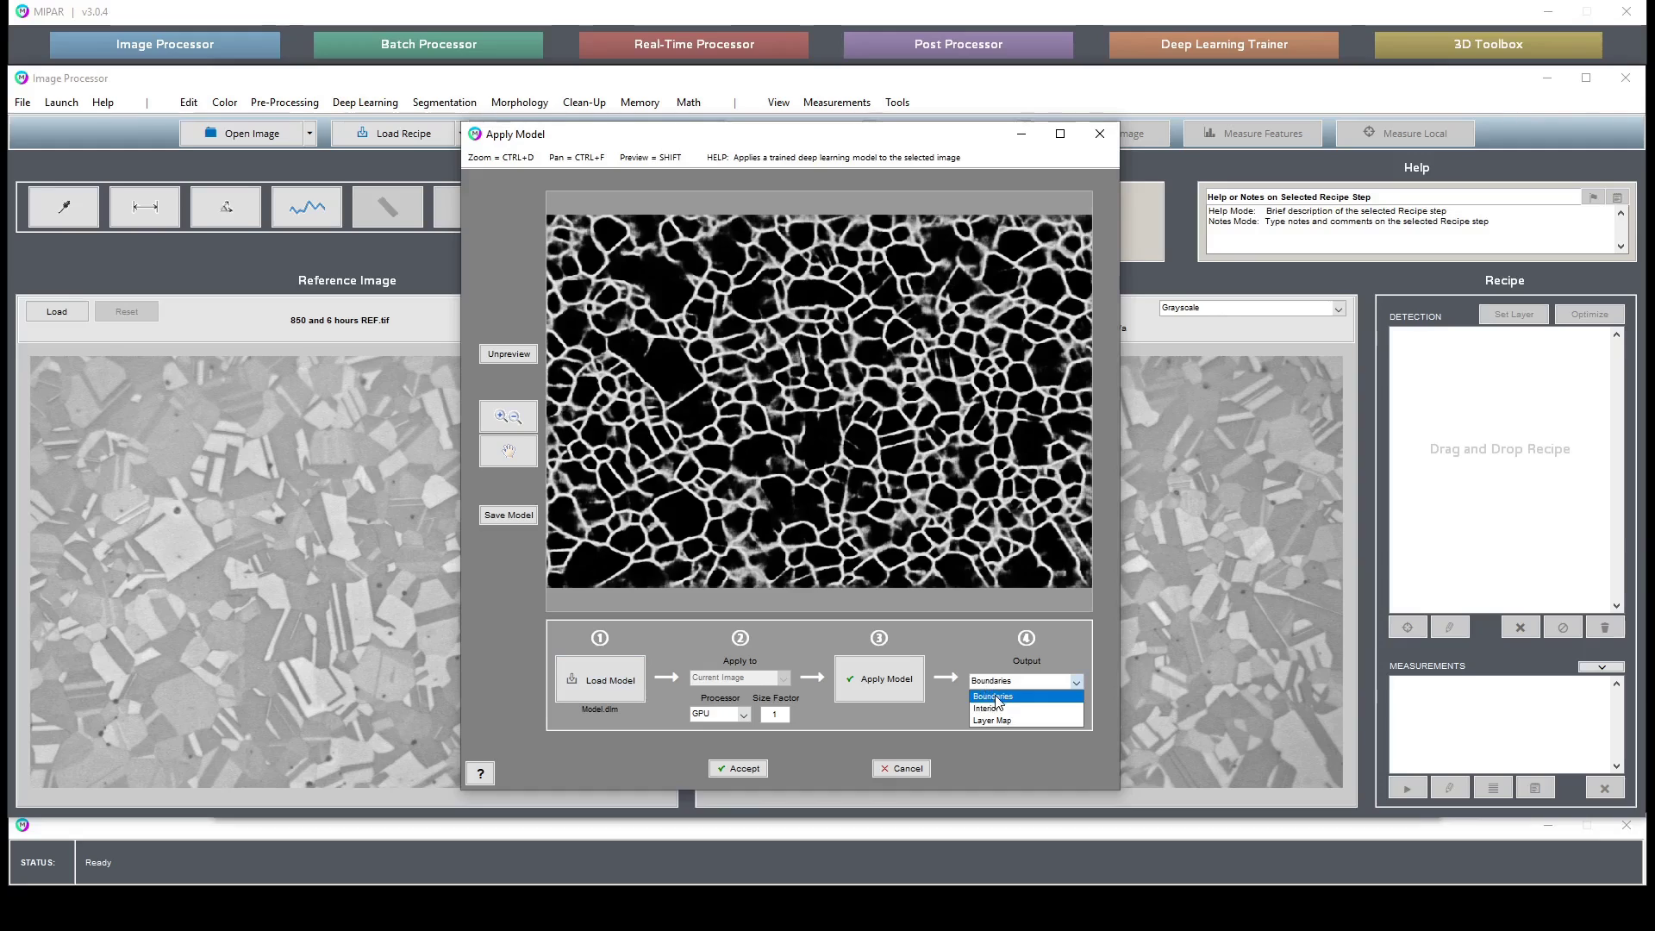
left_click(988, 697)
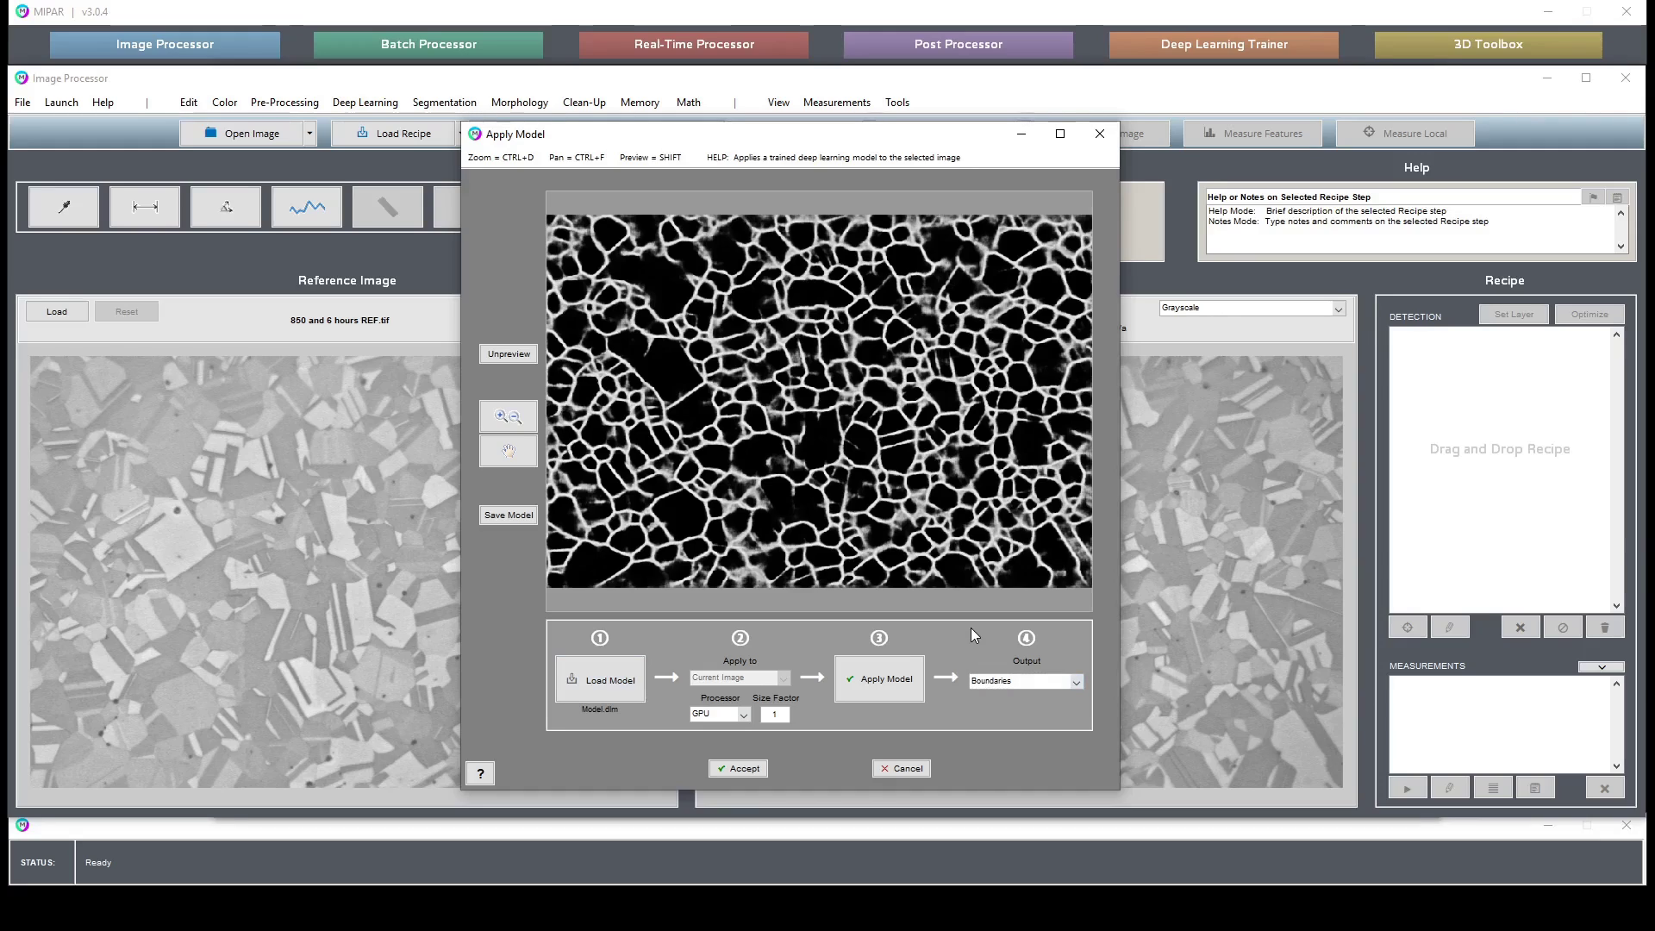
left_click(746, 768)
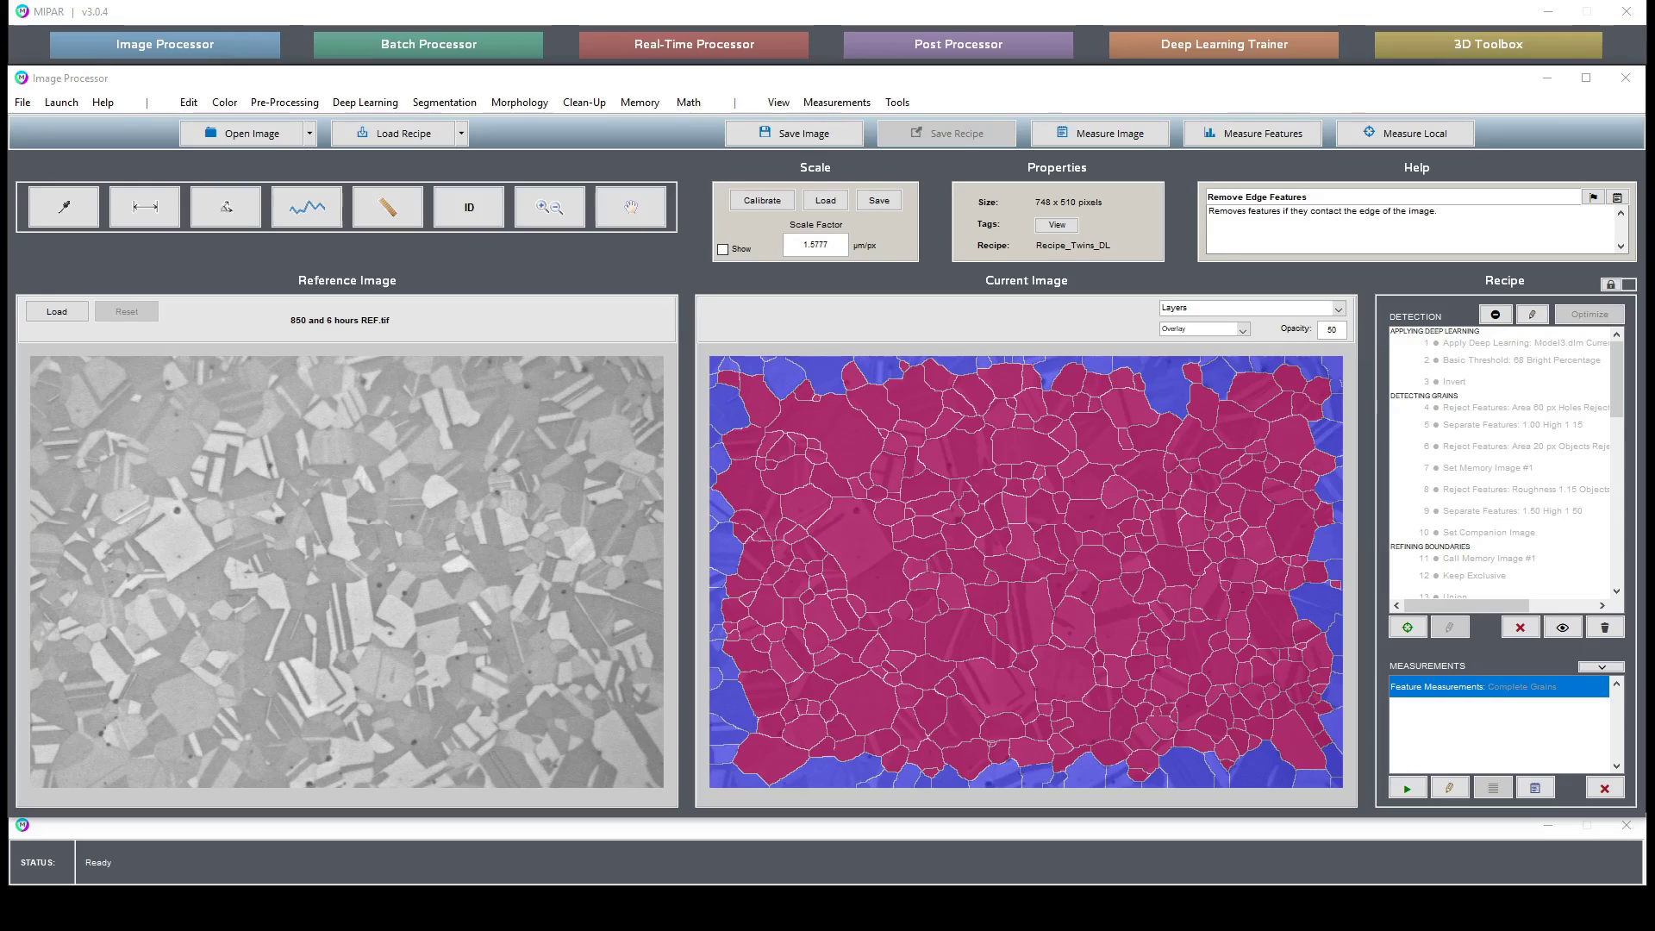
Run the measurements to report a Complete Grains mean equivalent diameter of 46.9992 µm.
left_click(1532, 798)
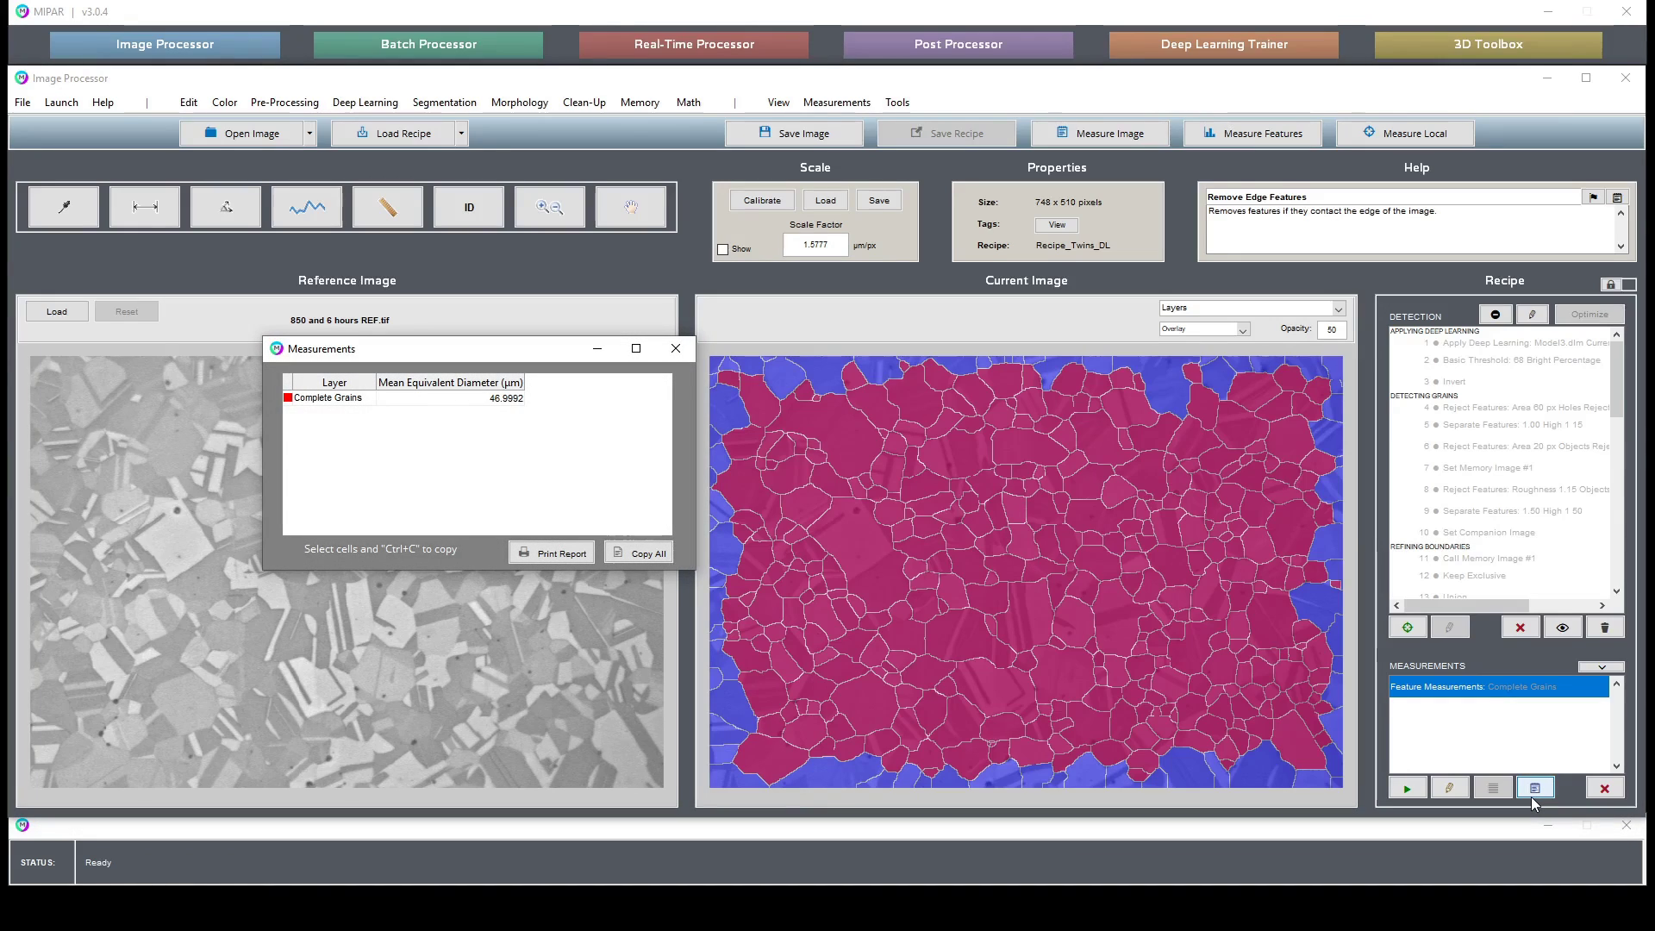